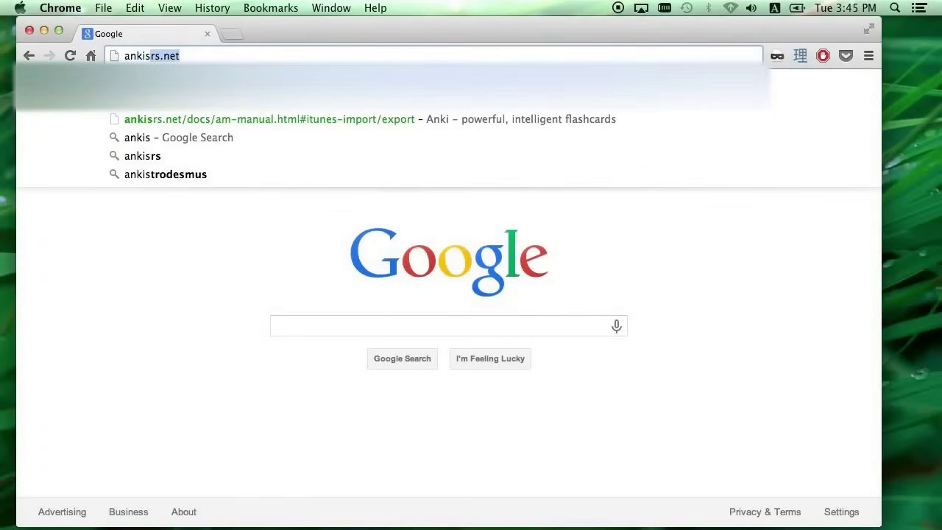
# Load ankisrs.net's Windows download instructions, then bring Anki's deck list to the front.
pyautogui.press('Return')
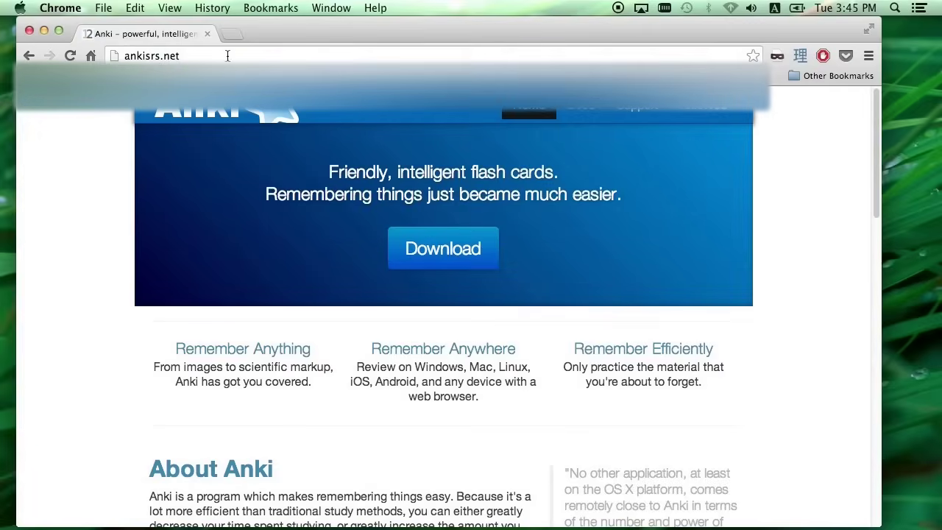
pyautogui.click(415, 248)
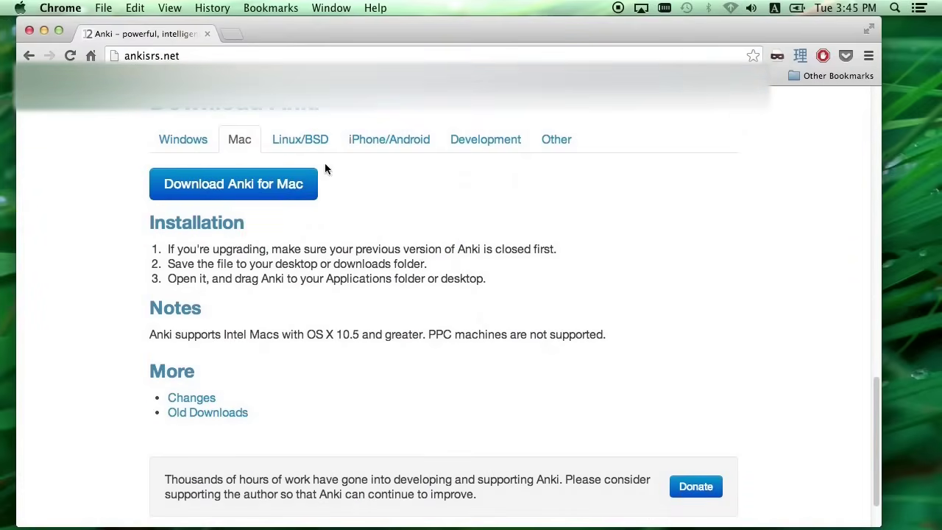
pyautogui.click(190, 139)
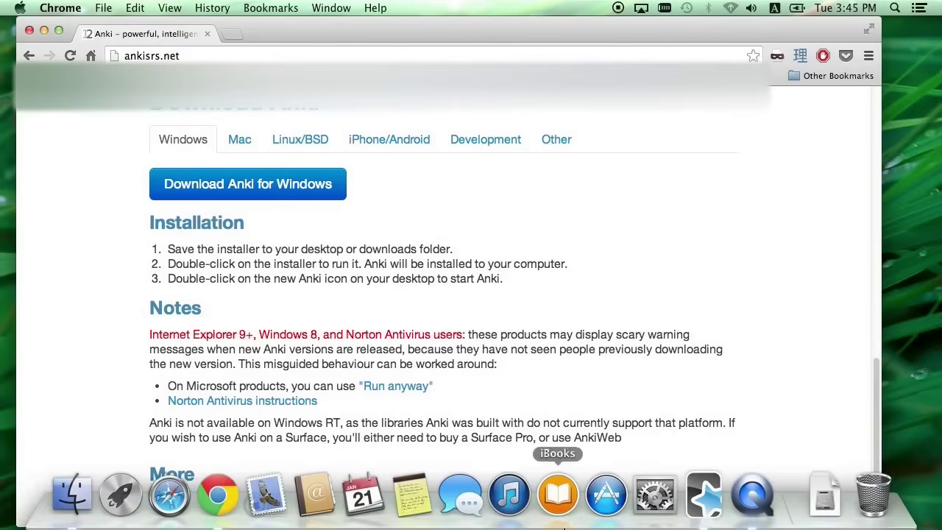
pyautogui.click(704, 499)
# Open Tools > Add-ons > Browse & Install and browse AnkiWeb's shared add-ons in the browser.
pyautogui.click(535, 219)
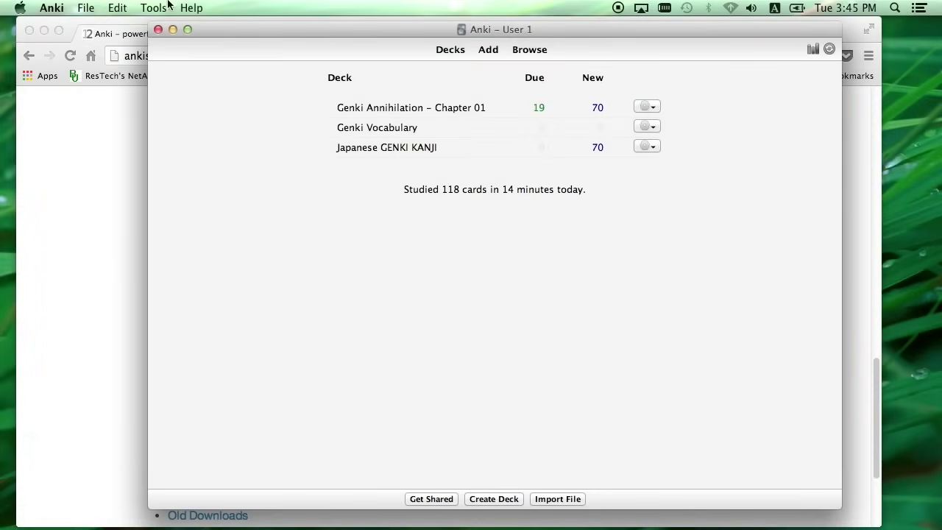
pyautogui.click(168, 5)
pyautogui.moveTo(176, 115)
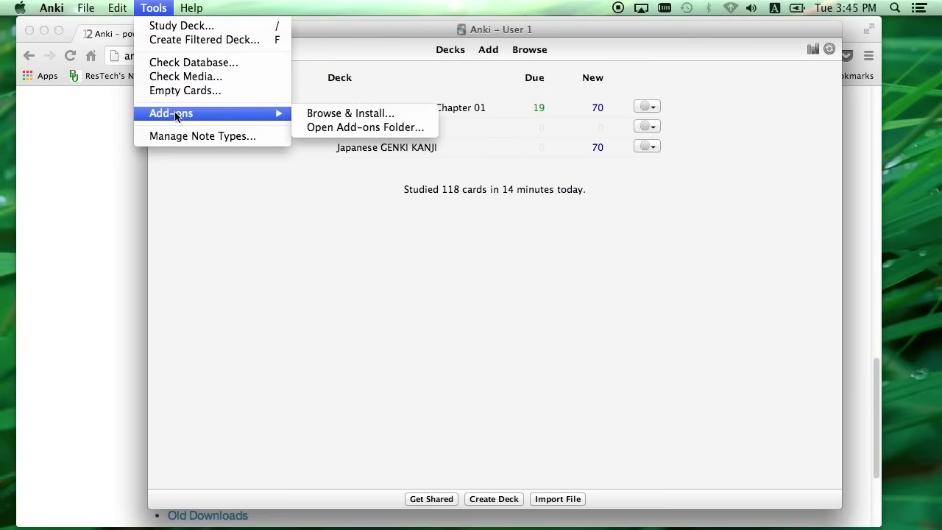
pyautogui.click(353, 114)
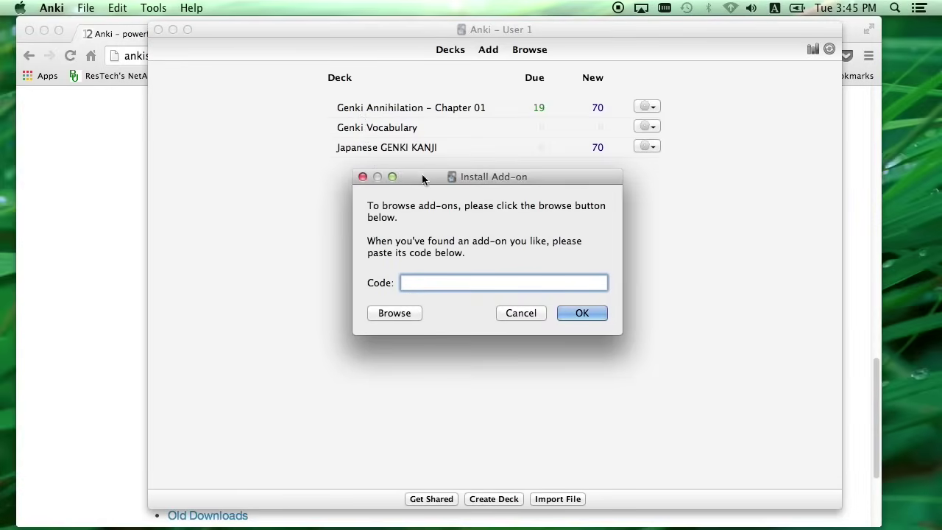
pyautogui.moveTo(422, 177)
pyautogui.mouseDown()
pyautogui.moveTo(415, 168)
pyautogui.moveTo(420, 175)
pyautogui.mouseUp()
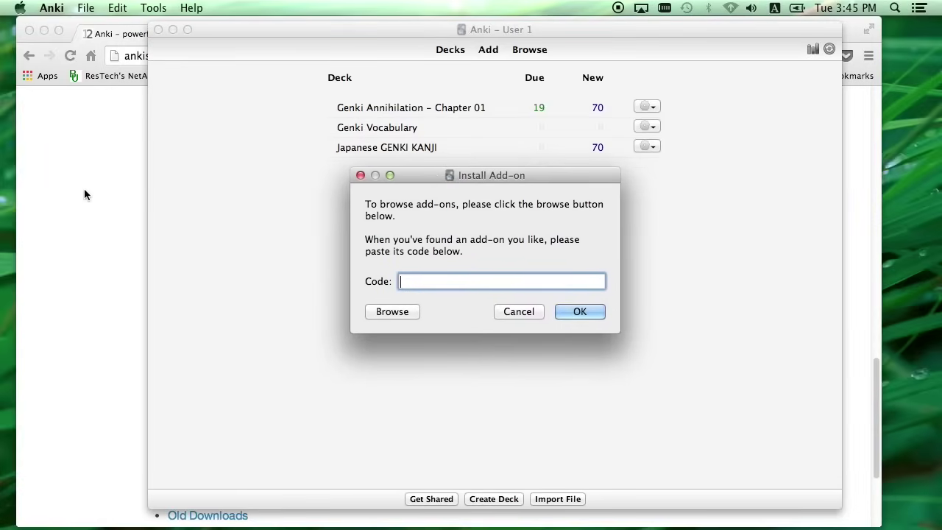
pyautogui.click(399, 312)
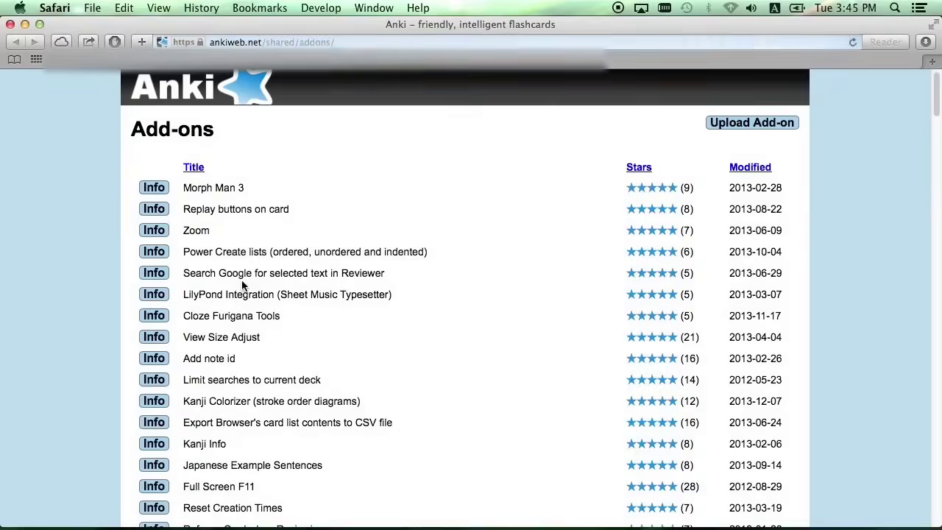
# Sort add-ons by stars, search the page for 'japanese', and open Japanese Support's details.
pyautogui.click(641, 169)
pyautogui.scroll(-1, 541, 179)
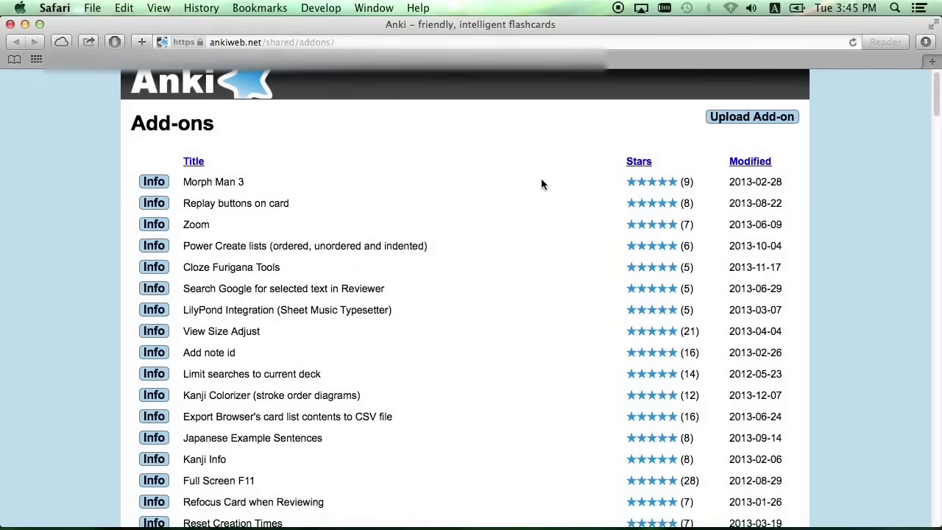
pyautogui.press('super+f')
pyautogui.write('jap')
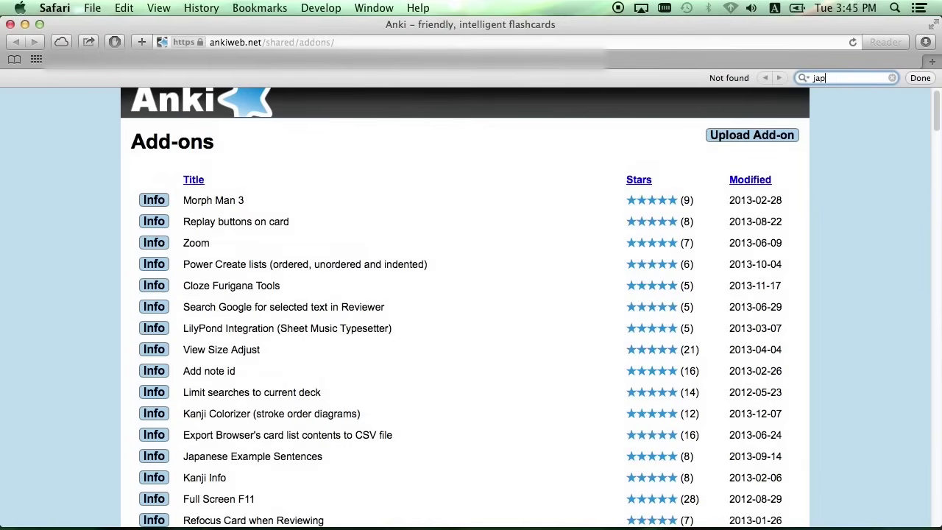
pyautogui.write('anese')
pyautogui.press('Return')
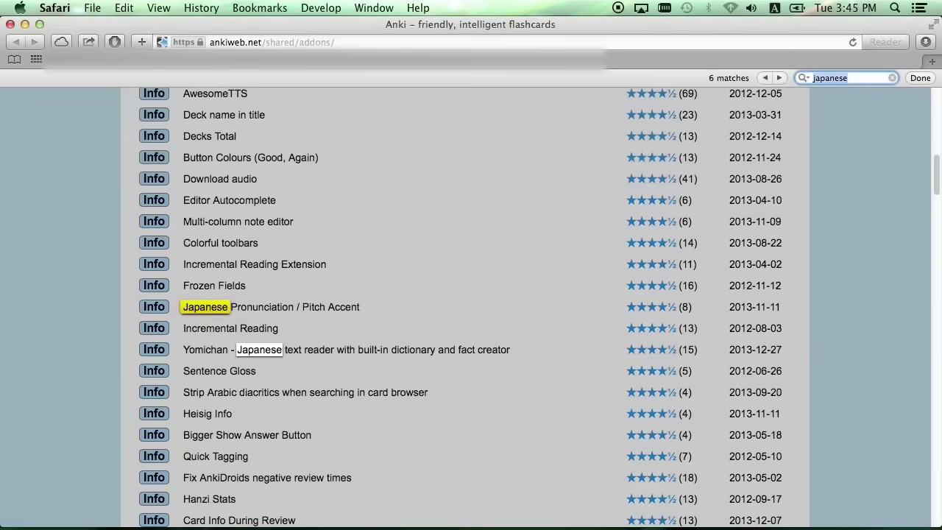
pyautogui.scroll(-10, 475, 209)
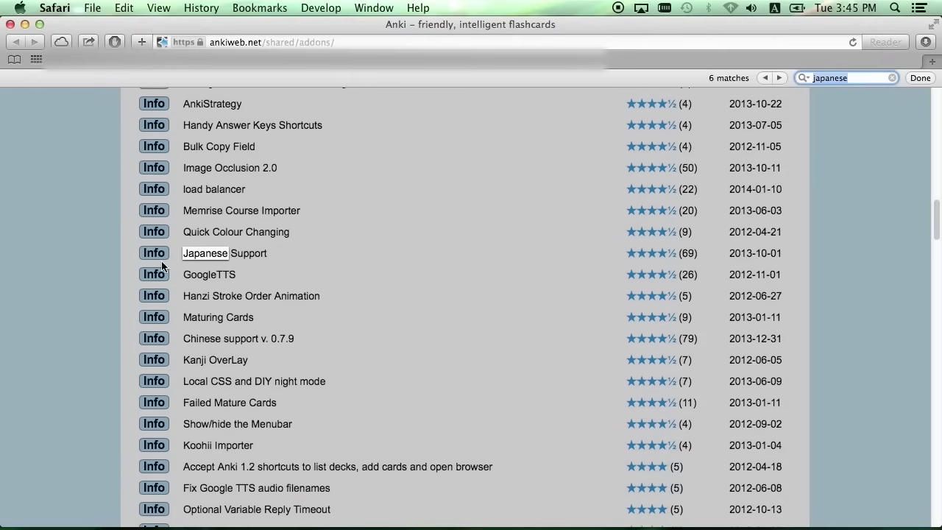
pyautogui.click(154, 254)
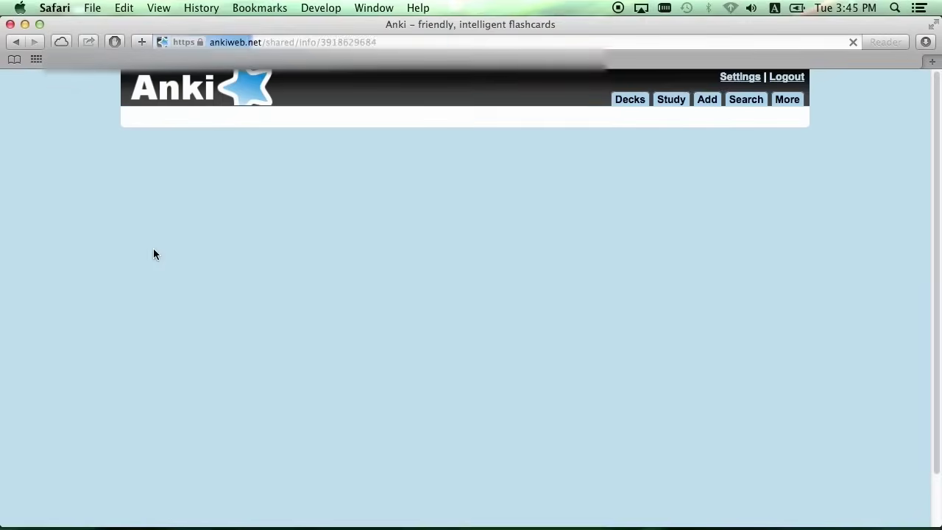
pyautogui.scroll(-10, 510, 200)
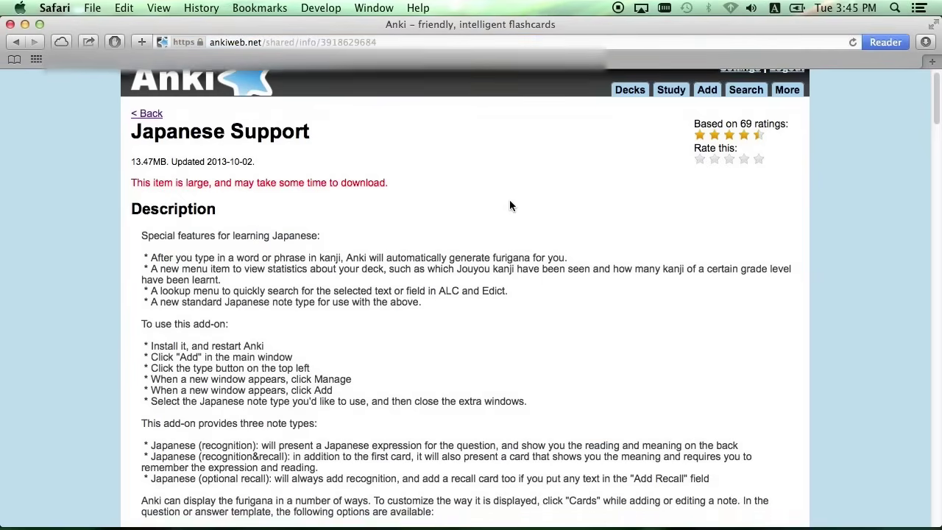
pyautogui.scroll(-9, 510, 204)
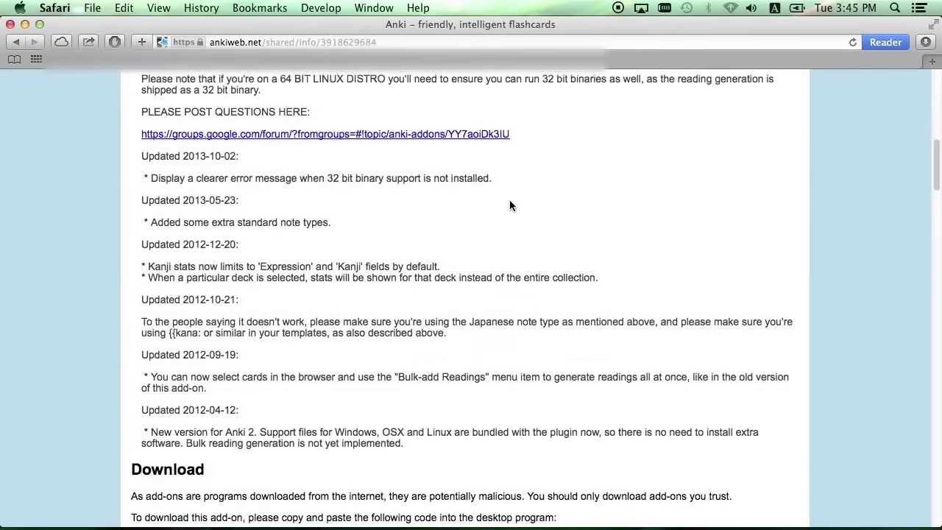
pyautogui.moveTo(219, 302); pyautogui.dragTo(179, 303)
pyautogui.rightClick(181, 308)
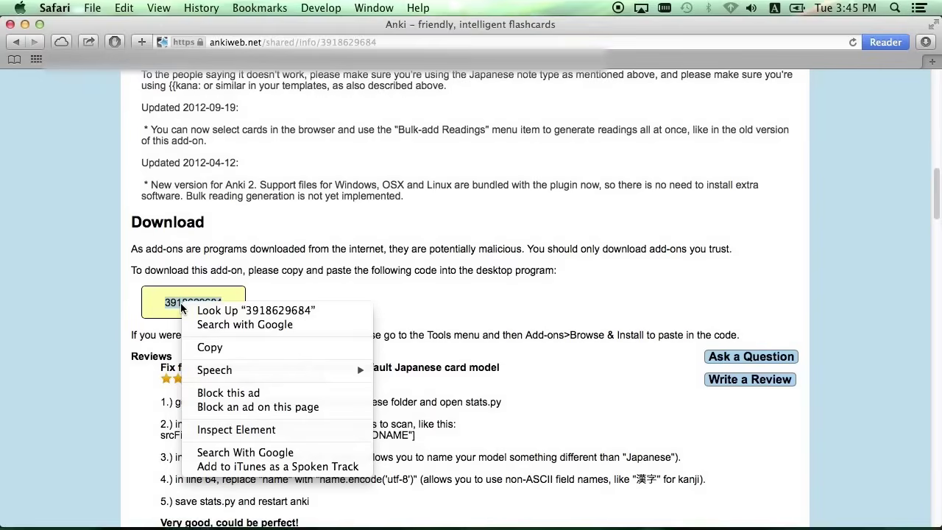
pyautogui.click(215, 347)
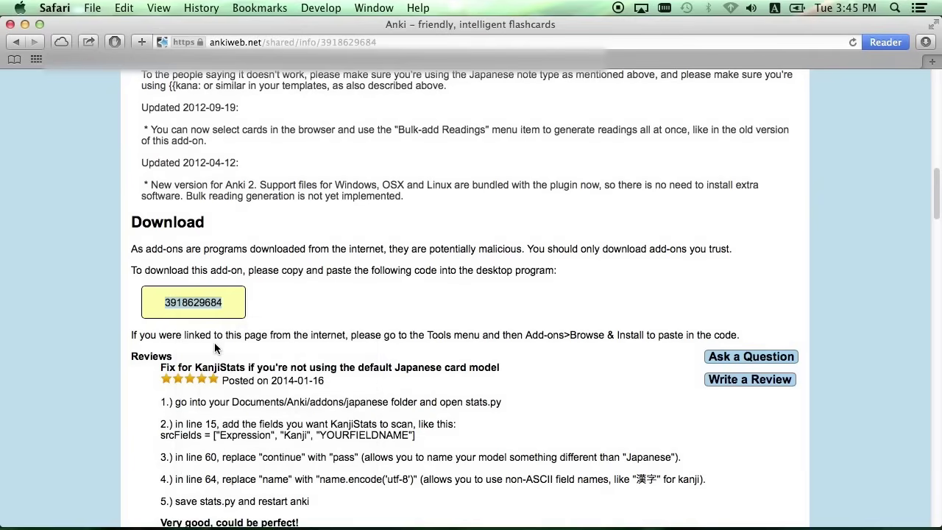
pyautogui.moveTo(364, 516)
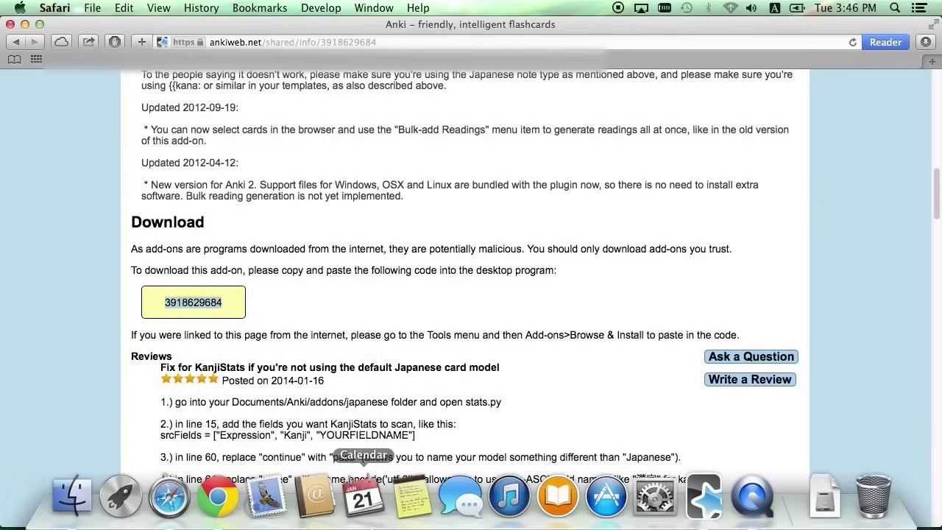
pyautogui.click(711, 513)
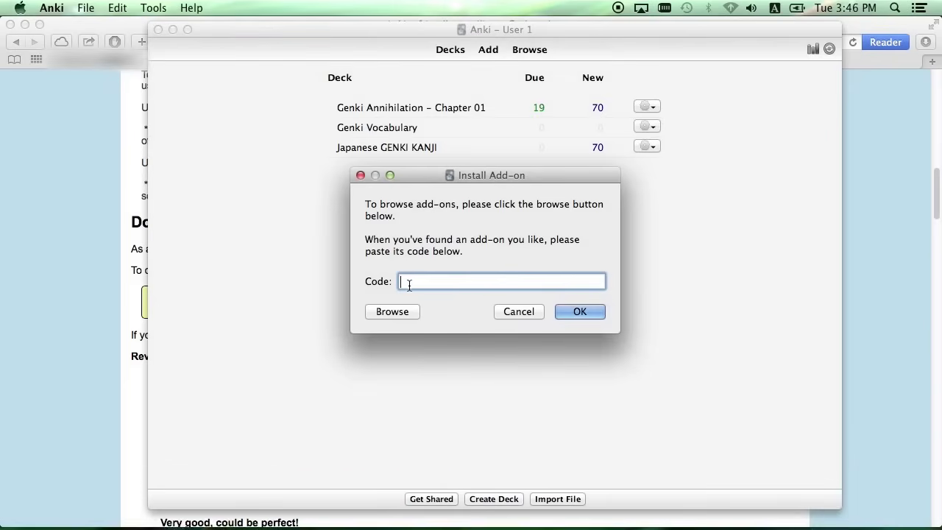
pyautogui.rightClick(409, 285)
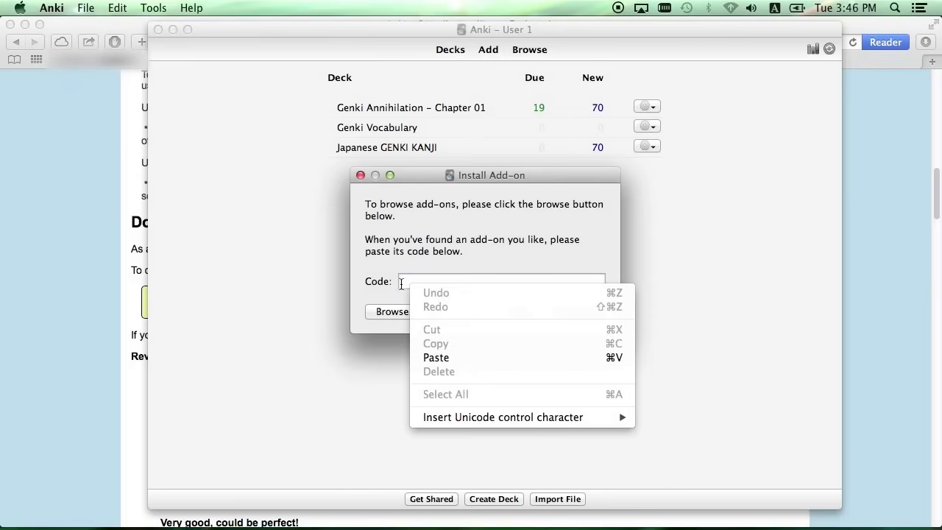
pyautogui.click(401, 284)
pyautogui.rightClick(401, 284)
pyautogui.click(440, 358)
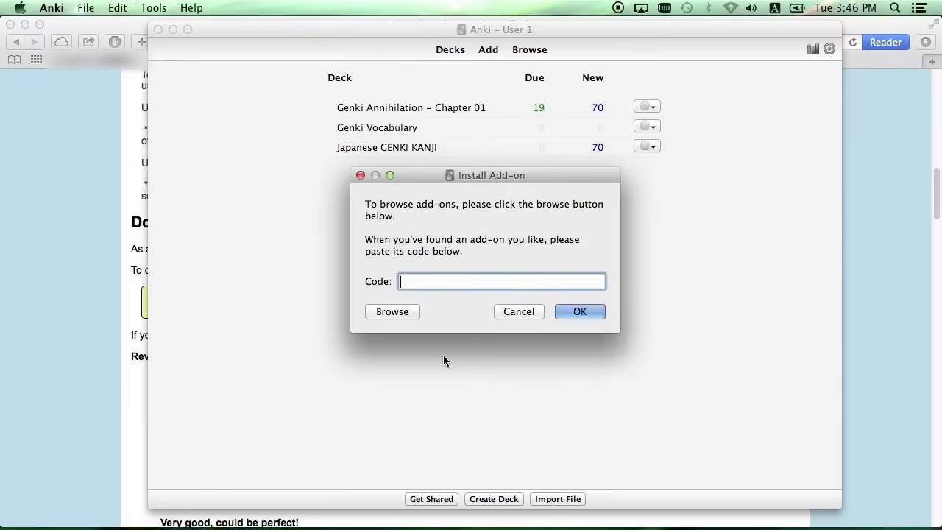
pyautogui.click(579, 312)
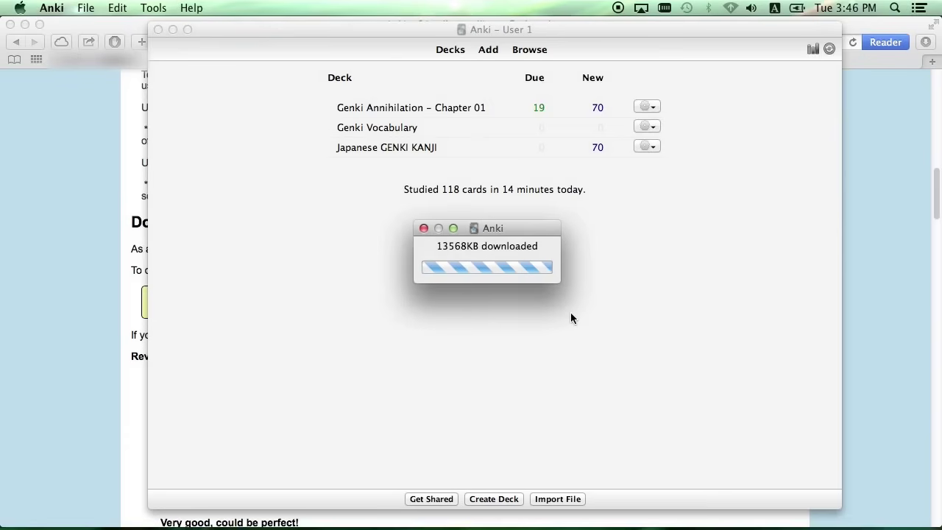
pyautogui.click(598, 115)
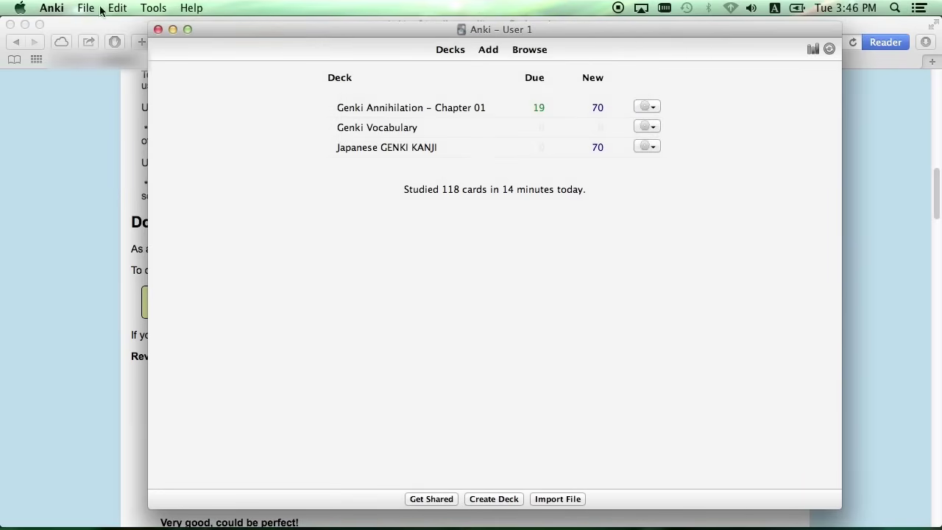
# Quit Anki and relaunch it through Spotlight.
pyautogui.click(52, 8)
pyautogui.click(88, 147)
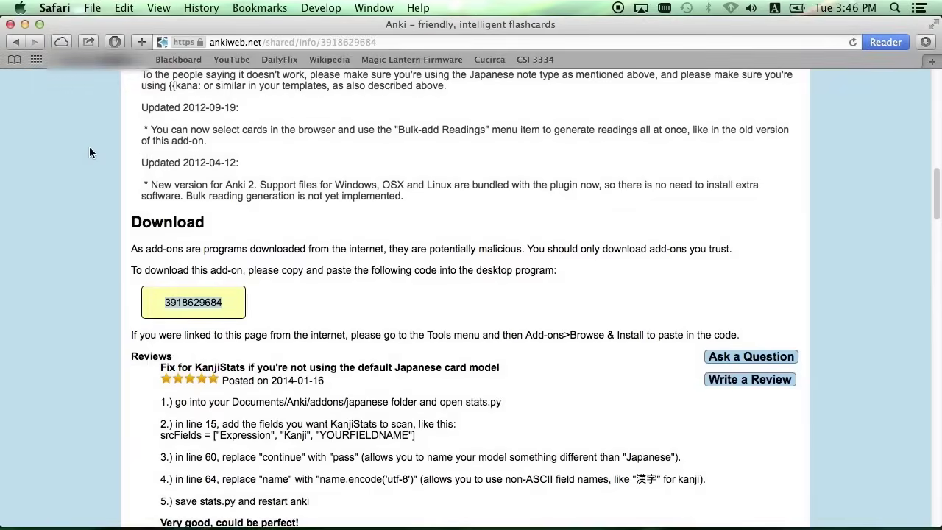
pyautogui.press('super+space')
pyautogui.write('anki')
pyautogui.press('Return')
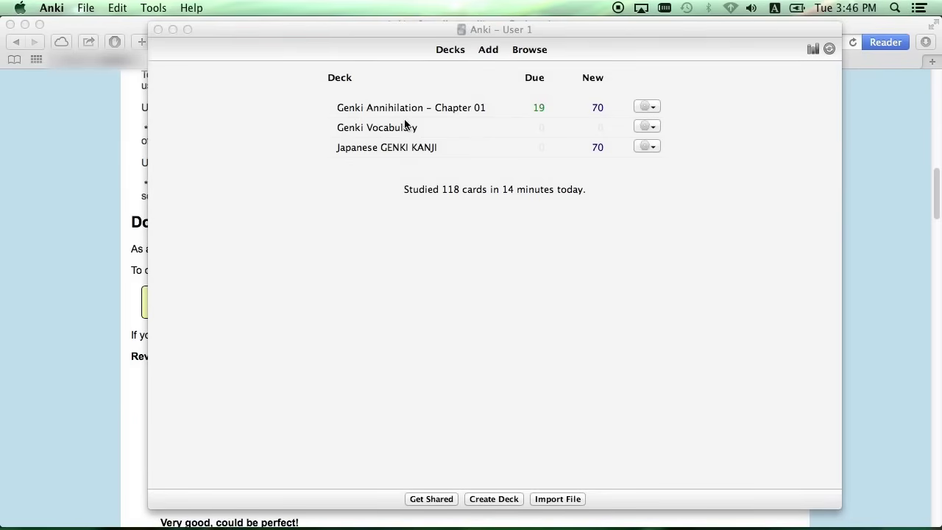
# Create a new deck named 'Sample Deck', open it, and bring up the Add dialog.
pyautogui.click(489, 500)
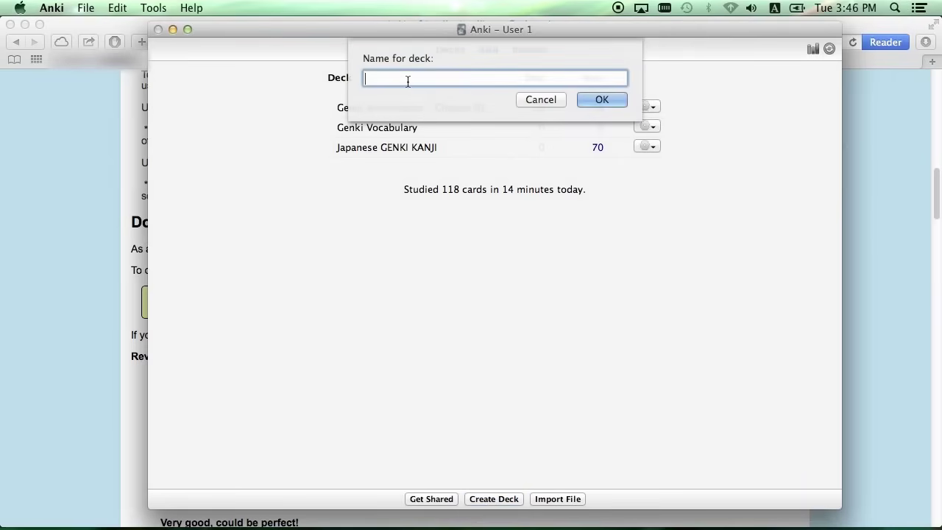
pyautogui.write('C')
pyautogui.press('BackSpace')
pyautogui.write('Sample Deck')
pyautogui.press('Return')
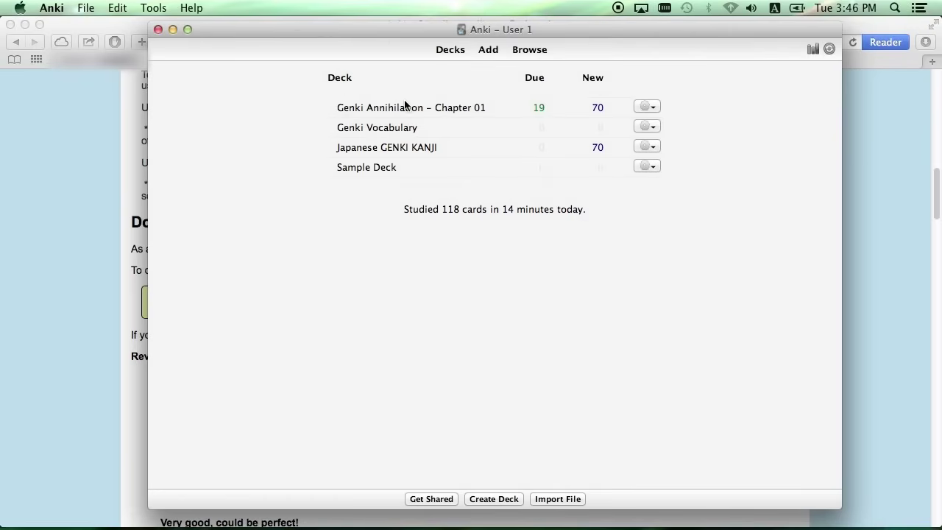
pyautogui.click(384, 167)
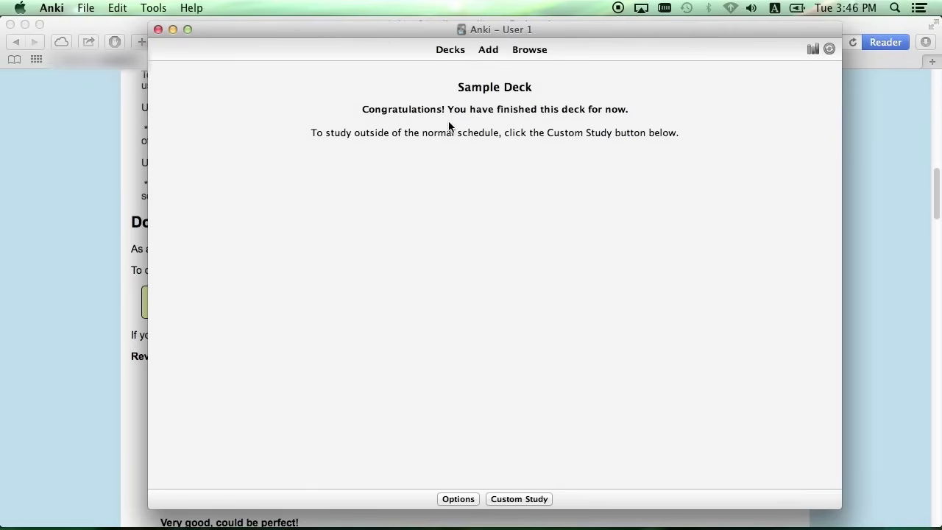
pyautogui.click(488, 49)
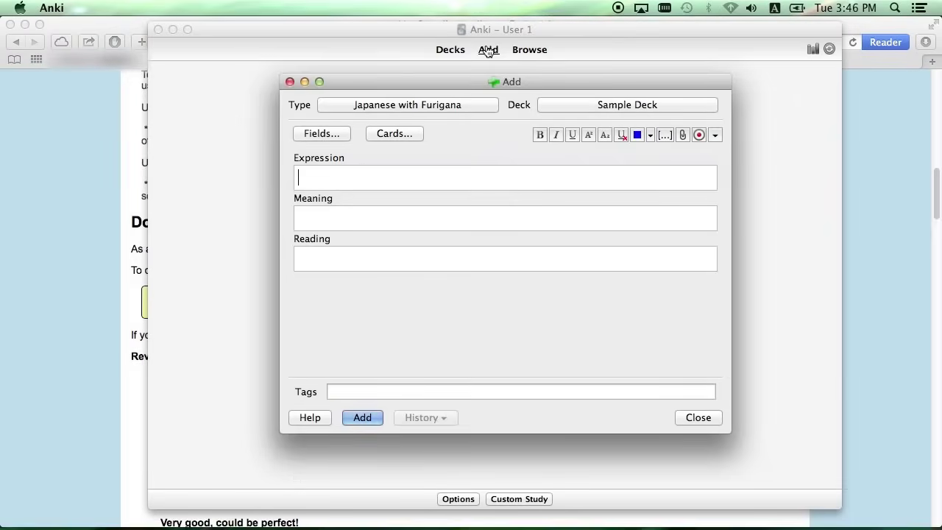
# In Manage Note Types, add a new type based on 'Add: Japanese (recognition&recall)'.
pyautogui.click(413, 106)
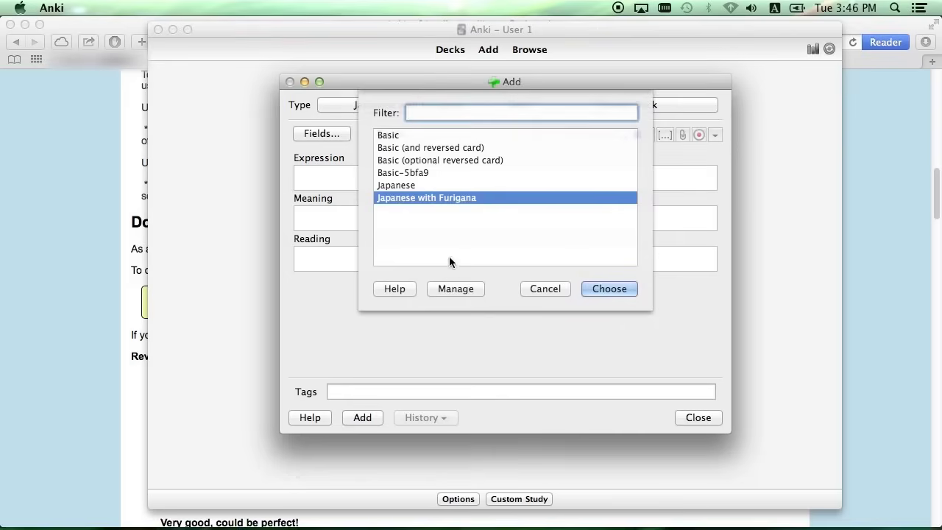
pyautogui.click(468, 291)
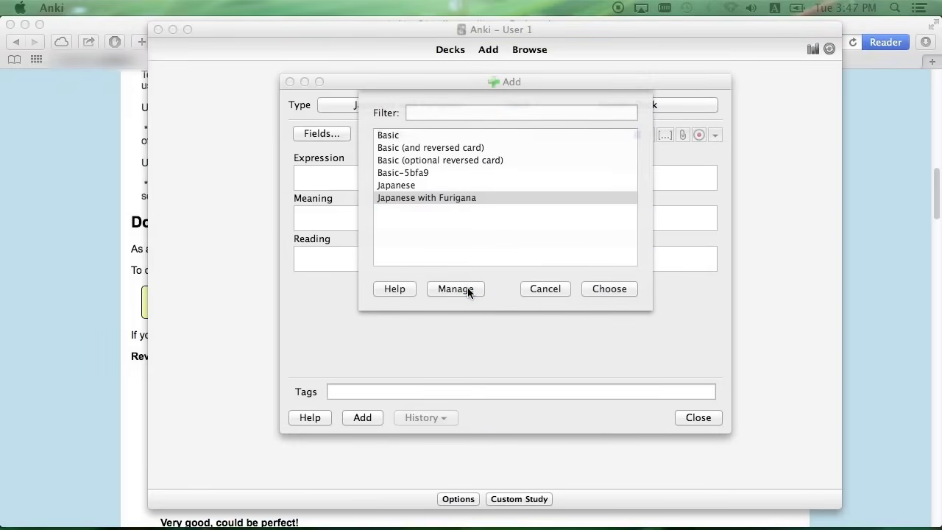
pyautogui.moveTo(88, 316); pyautogui.dragTo(240, 183)
pyautogui.click(210, 326)
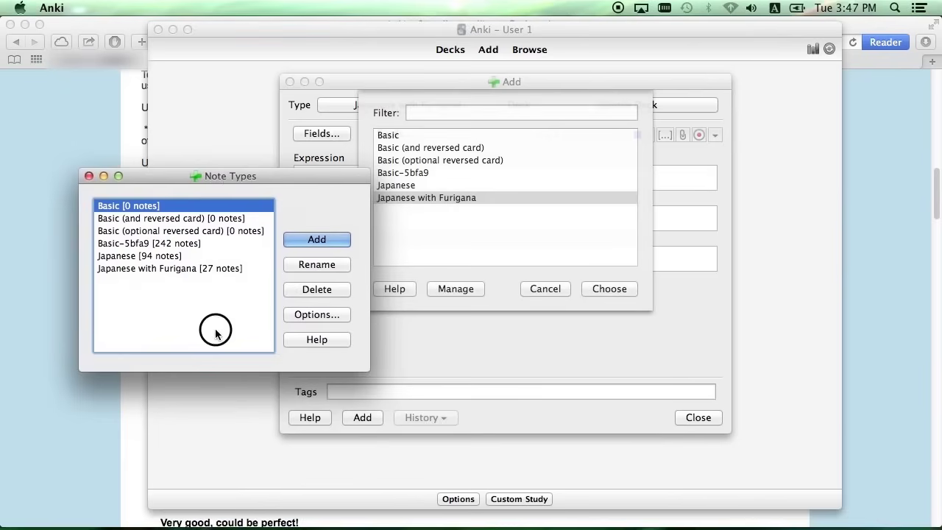
pyautogui.click(313, 241)
pyautogui.scroll(-3, 241, 247)
pyautogui.click(241, 237)
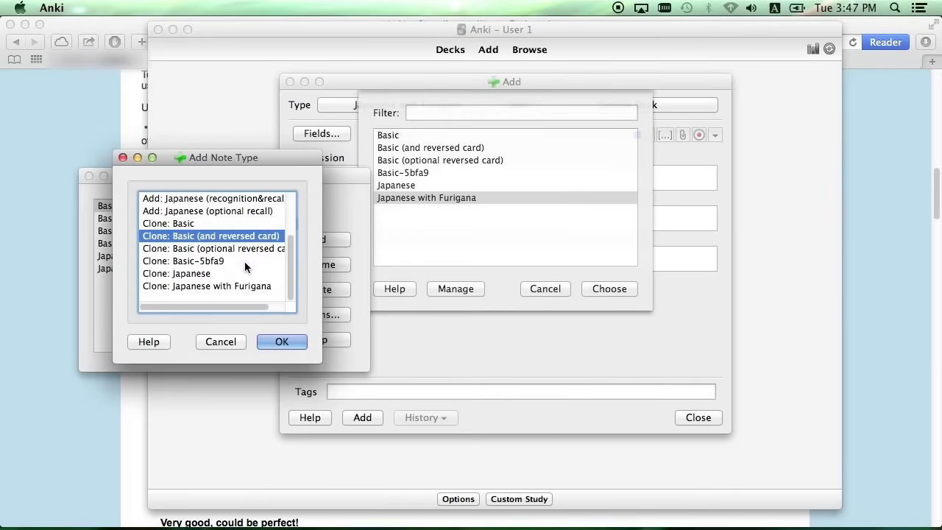
pyautogui.scroll(5, 230, 253)
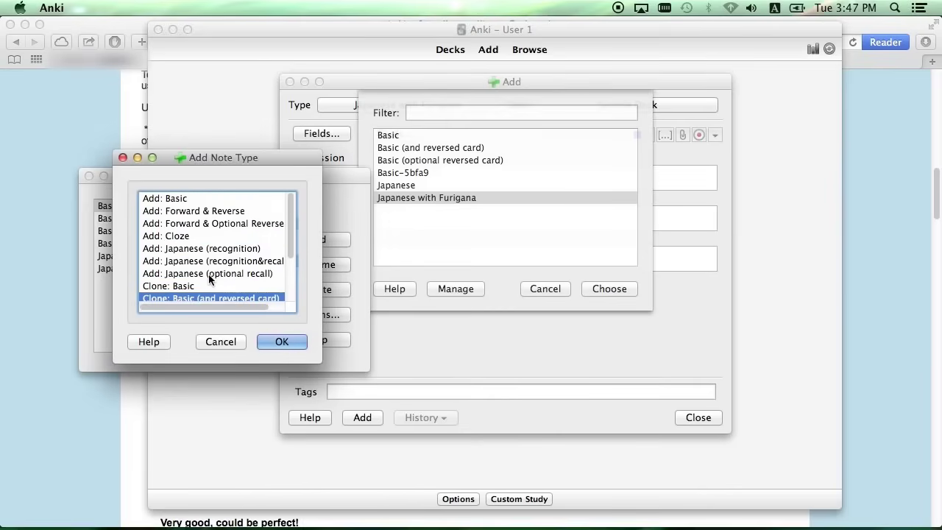
pyautogui.click(250, 264)
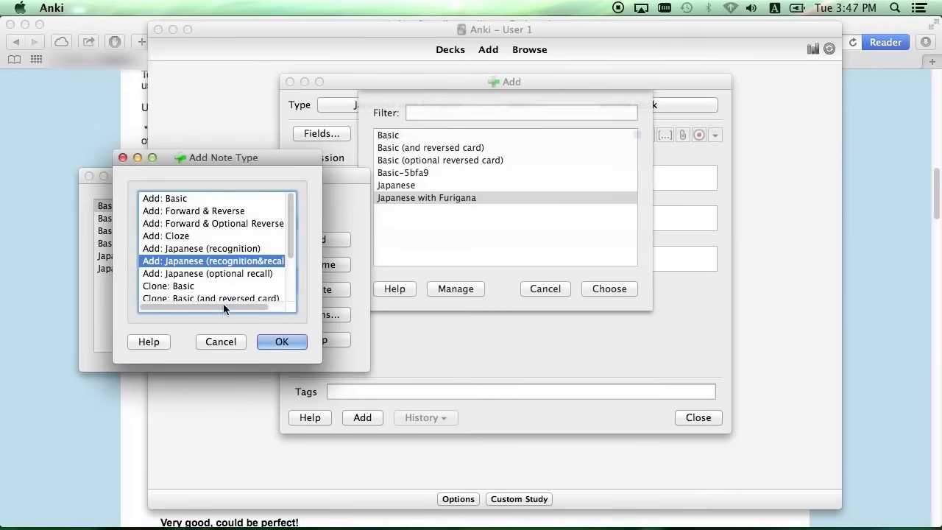
pyautogui.moveTo(242, 308); pyautogui.dragTo(261, 309)
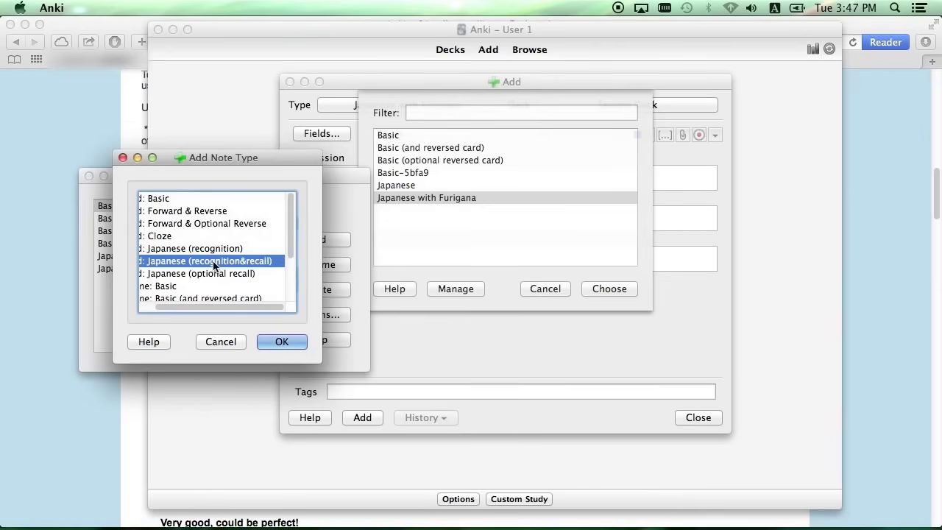
pyautogui.click(275, 343)
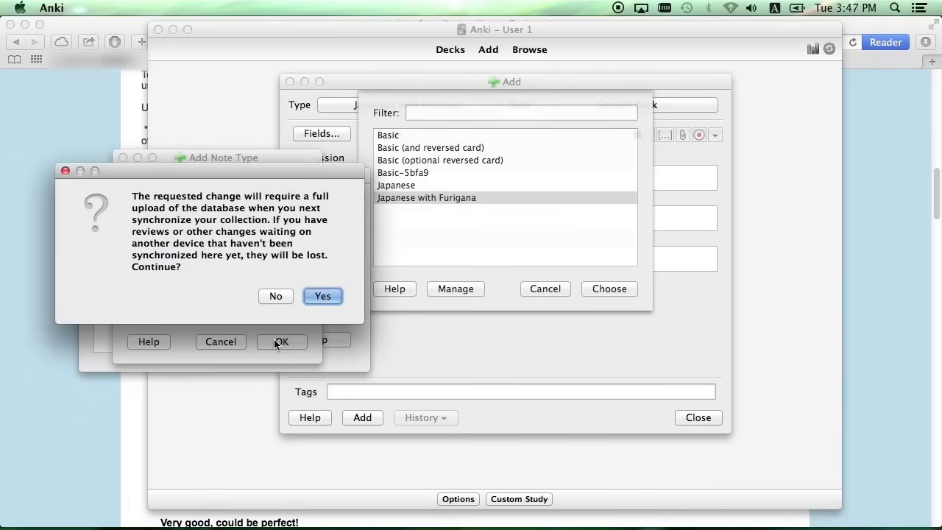
# Accept the sync warning, keep the name Japanese (recognition&recall), and choose it for new cards.
pyautogui.click(326, 295)
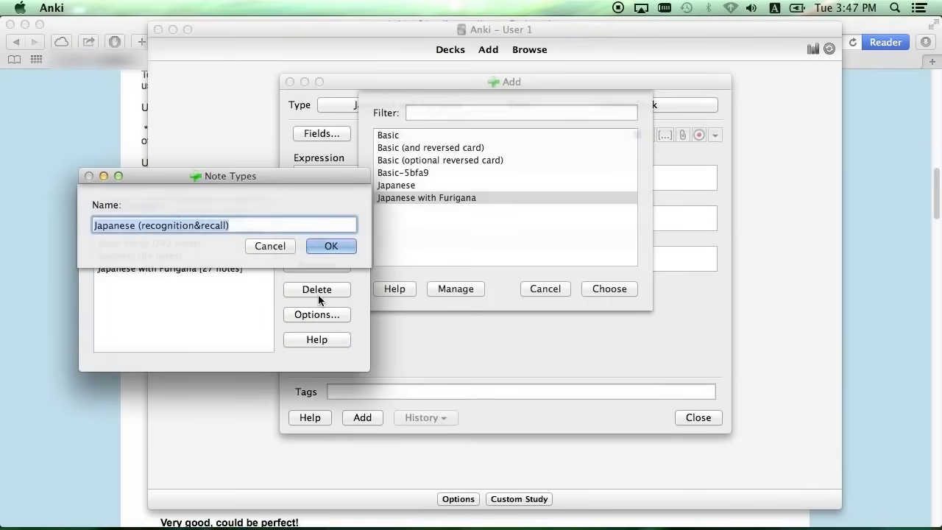
pyautogui.click(247, 228)
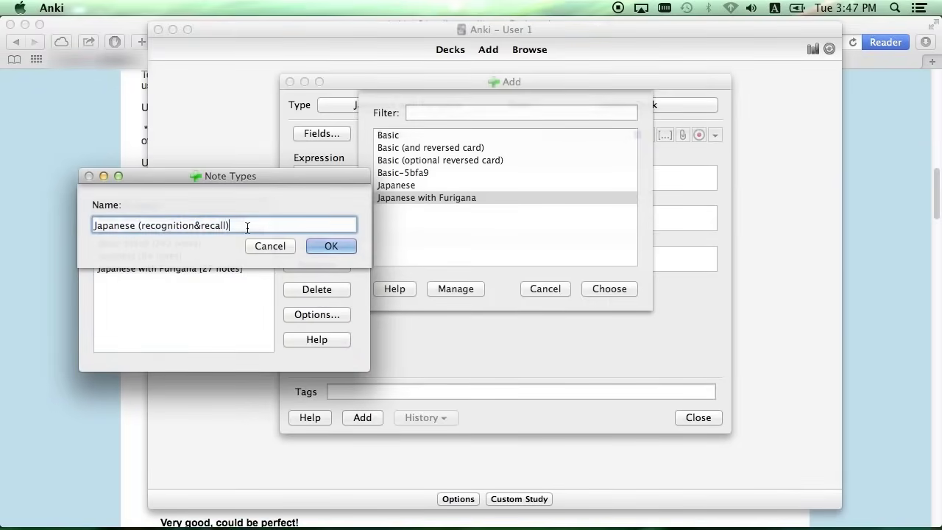
pyautogui.click(328, 246)
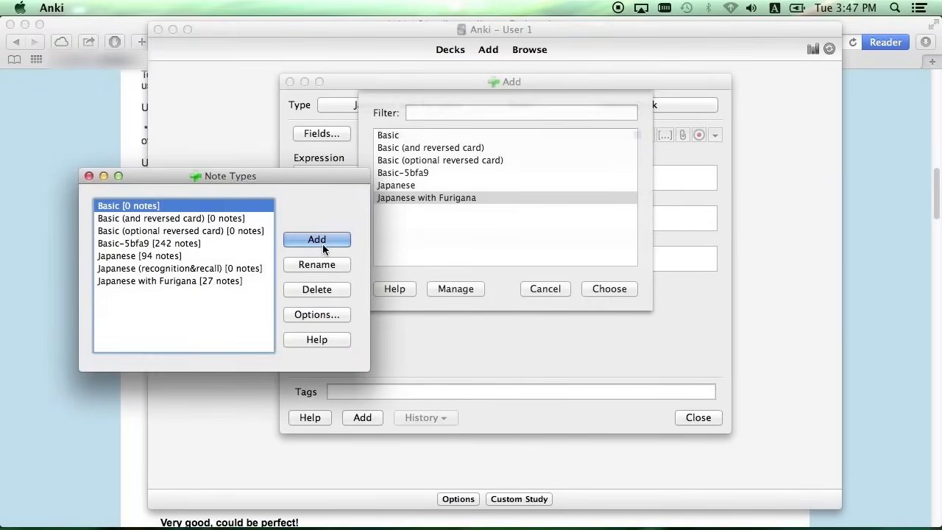
pyautogui.click(188, 269)
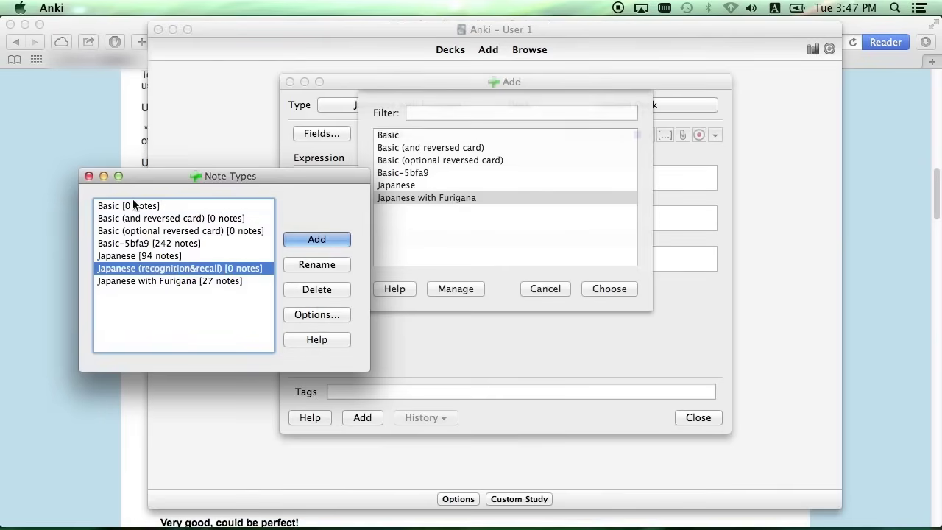
pyautogui.click(89, 176)
pyautogui.click(433, 197)
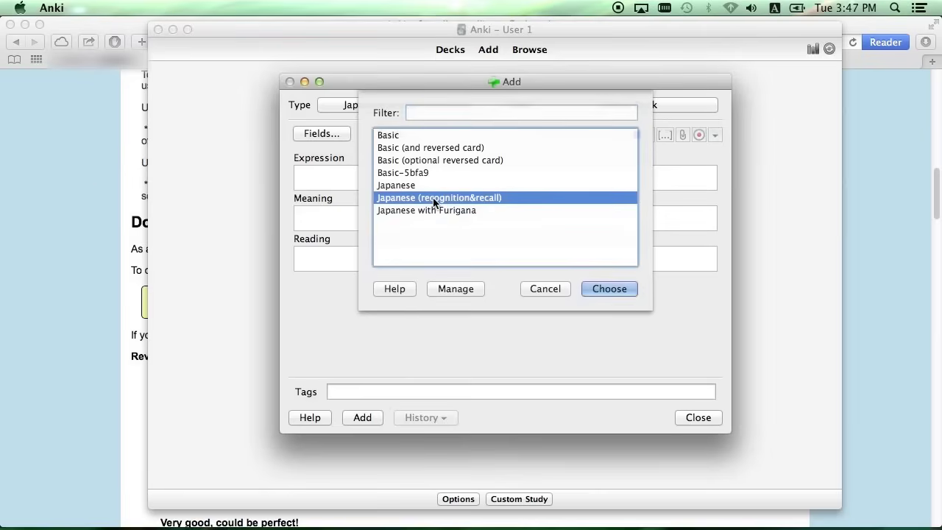
pyautogui.click(601, 290)
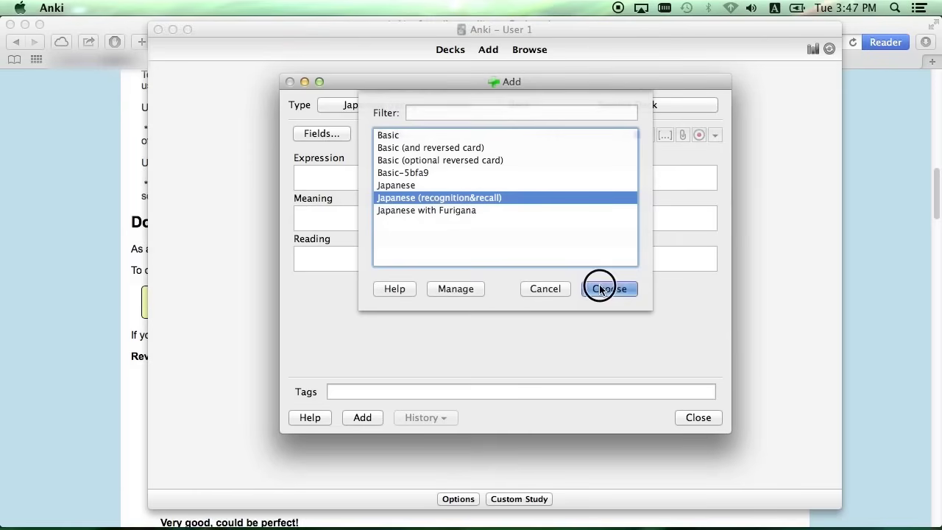
pyautogui.click(329, 133)
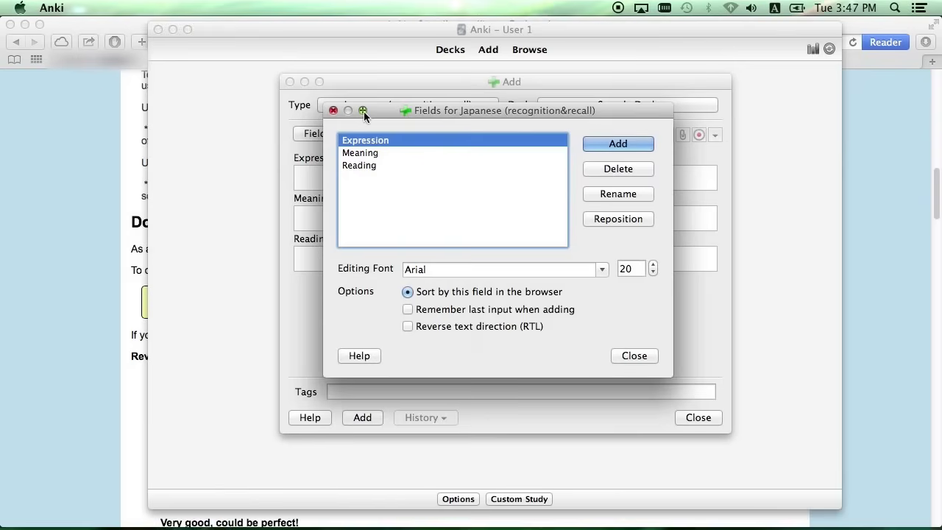
# Move the {{furigana:Reading}} line from Recognition's back template to replace its front Expression line.
pyautogui.press('Escape')
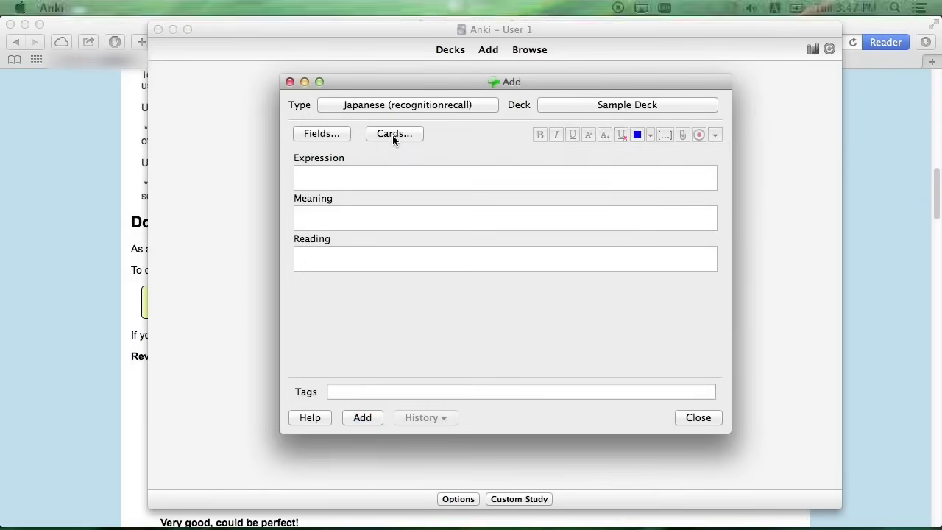
pyautogui.click(394, 134)
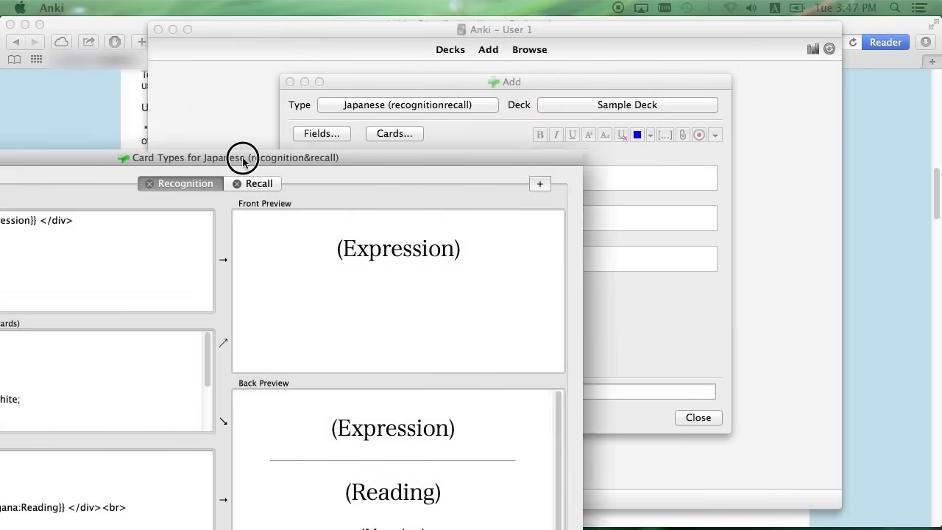
pyautogui.moveTo(246, 157); pyautogui.dragTo(444, 42)
pyautogui.click(316, 391)
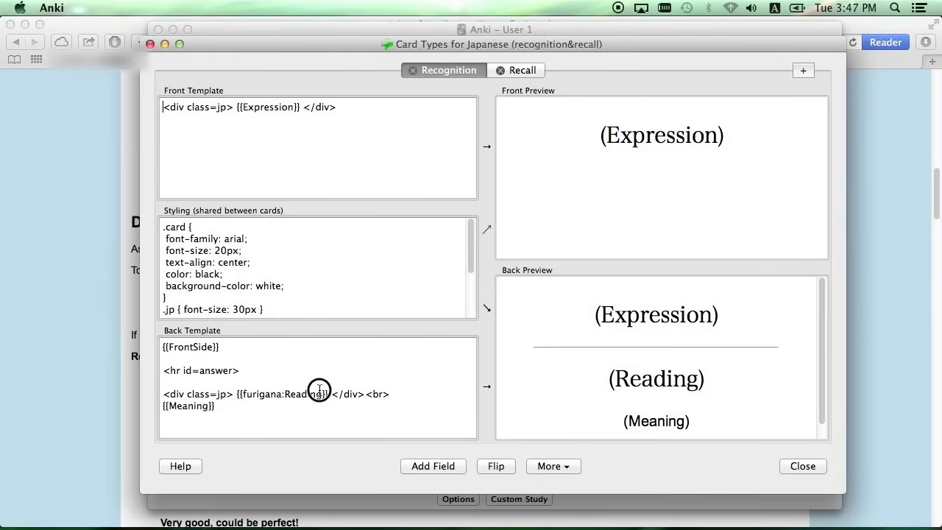
pyautogui.moveTo(320, 391); pyautogui.dragTo(251, 397)
pyautogui.moveTo(398, 394); pyautogui.dragTo(169, 399)
pyautogui.rightClick(195, 393)
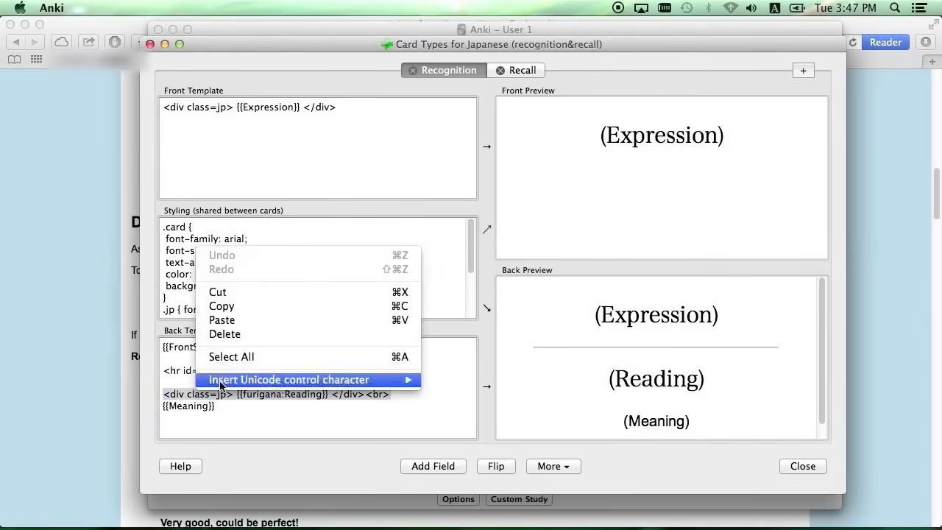
pyautogui.click(228, 292)
pyautogui.press('BackSpace')
pyautogui.press('BackSpace')
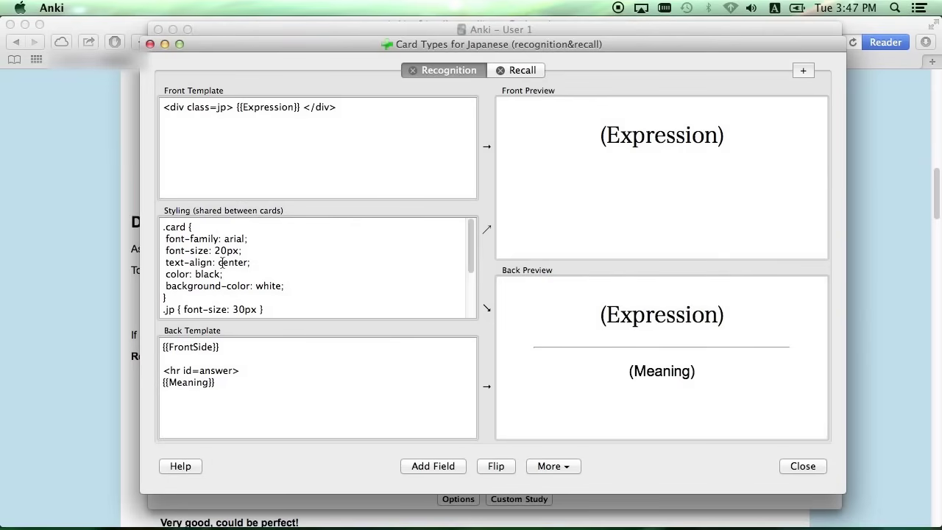
pyautogui.moveTo(356, 108); pyautogui.dragTo(166, 108)
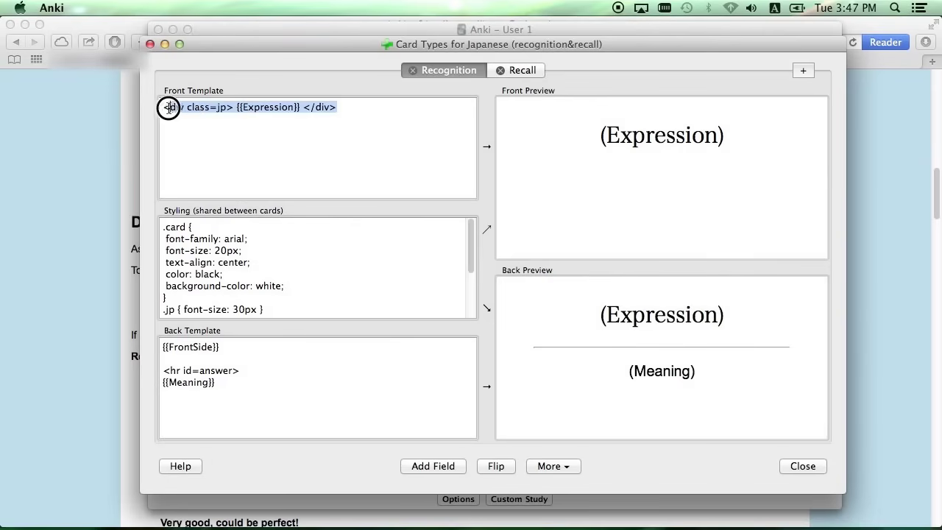
pyautogui.rightClick(194, 109)
pyautogui.click(235, 181)
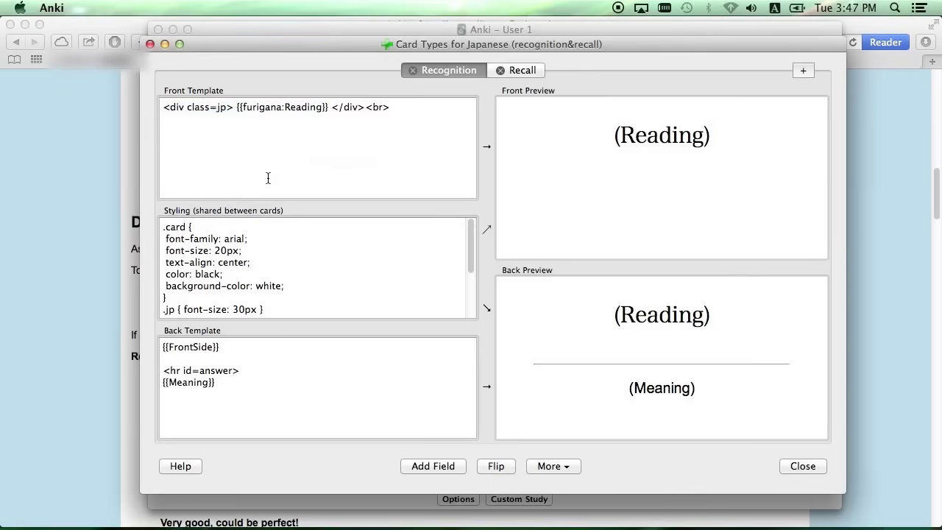
# Replace the Recall card's back Expression and Reading lines with {{furigana:Reading}}.
pyautogui.click(522, 71)
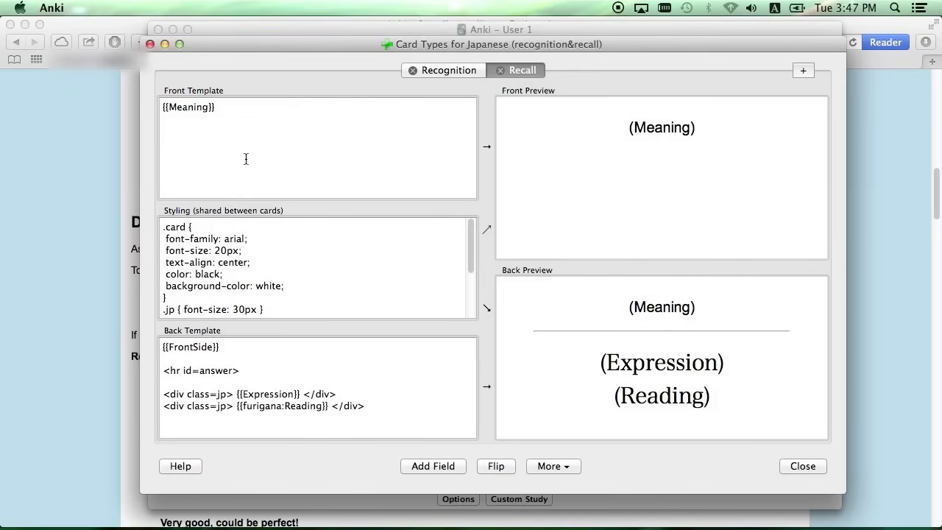
pyautogui.moveTo(389, 406); pyautogui.dragTo(151, 394)
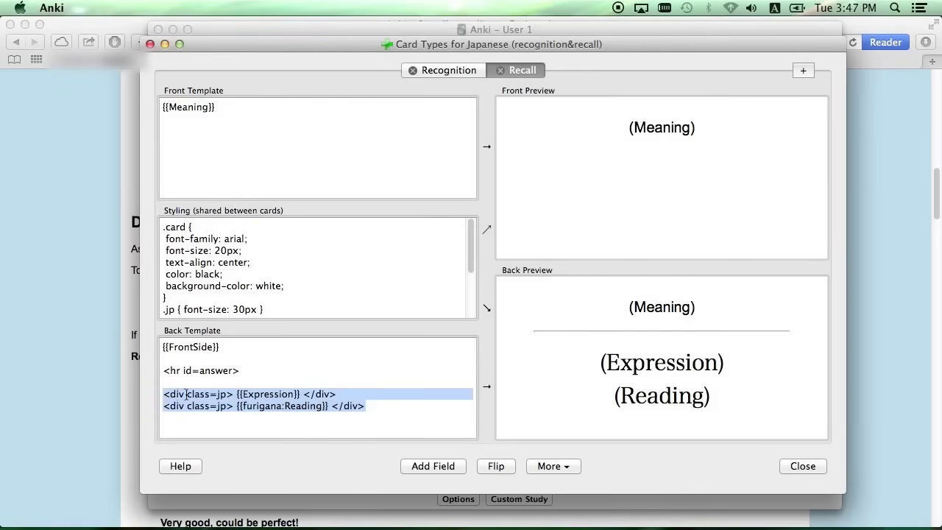
pyautogui.rightClick(235, 394)
pyautogui.click(247, 322)
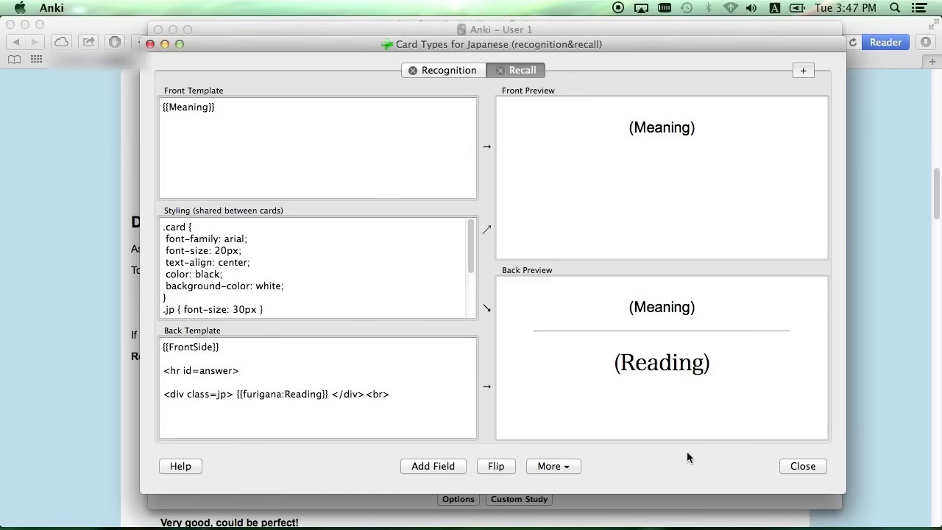
pyautogui.click(433, 69)
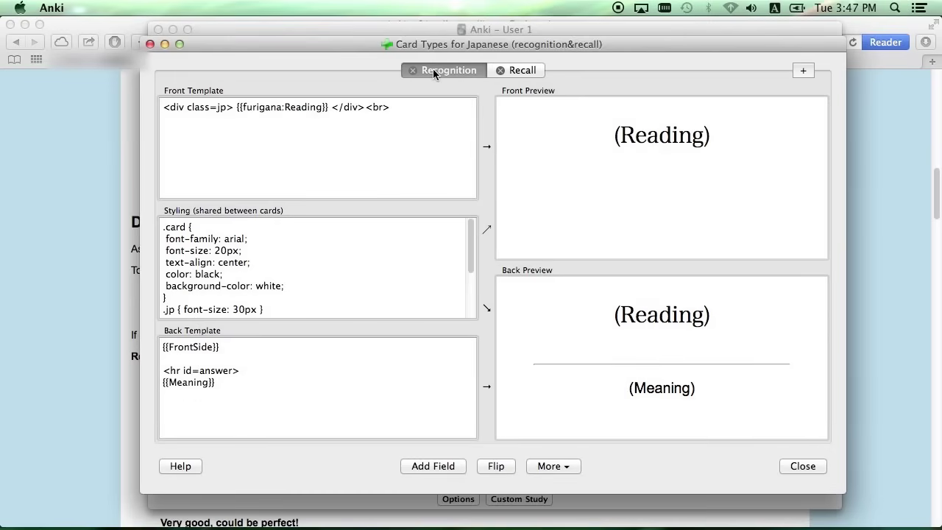
# Enter 上手（な） in the Expression field using Japanese input.
pyautogui.click(803, 467)
pyautogui.click(400, 174)
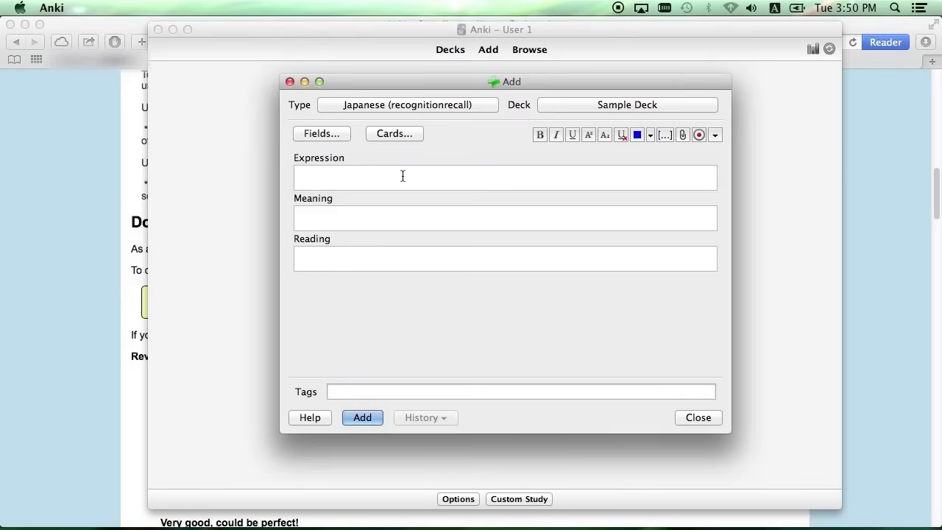
pyautogui.hotkey('ctrl', 'space')
pyautogui.write('jou')
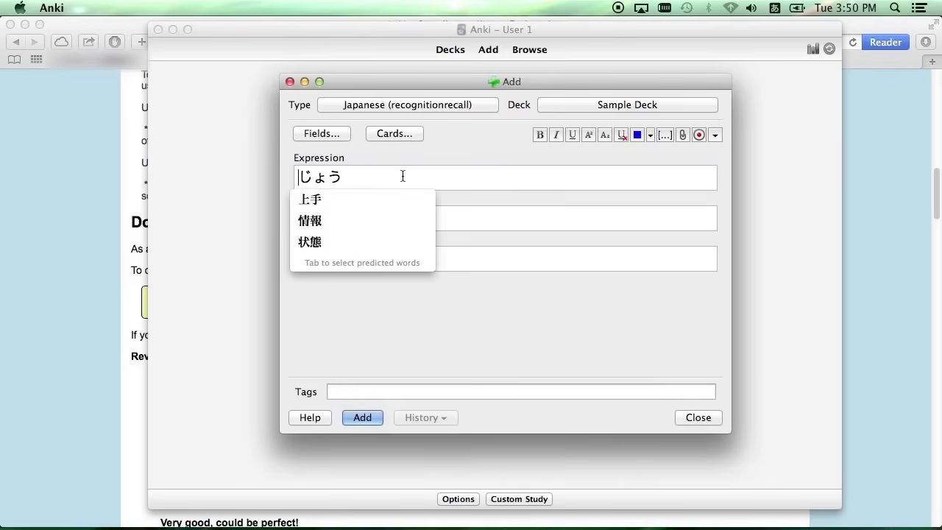
pyautogui.press('Tab')
pyautogui.write('(na)')
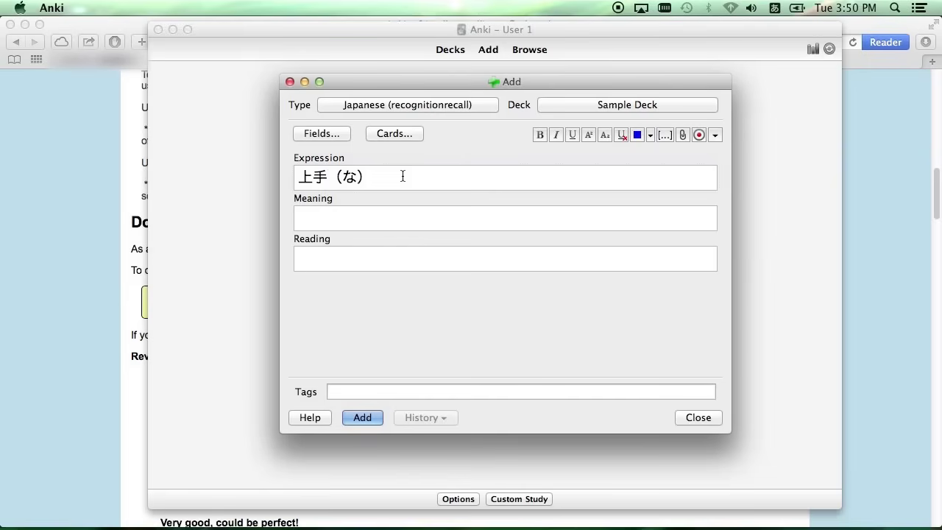
pyautogui.press('Tab')
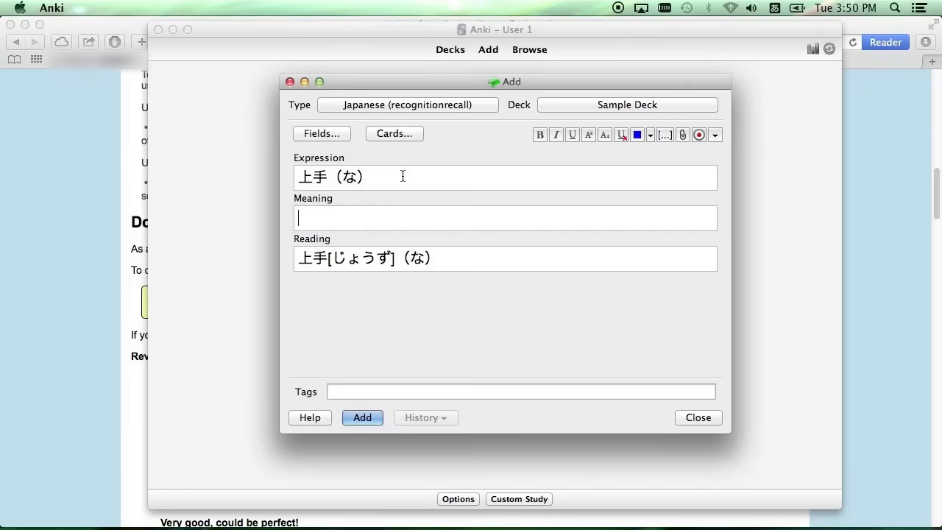
# Enter the Meaning 'skillfull; good at... (〜が)'.
pyautogui.write('skillfull')
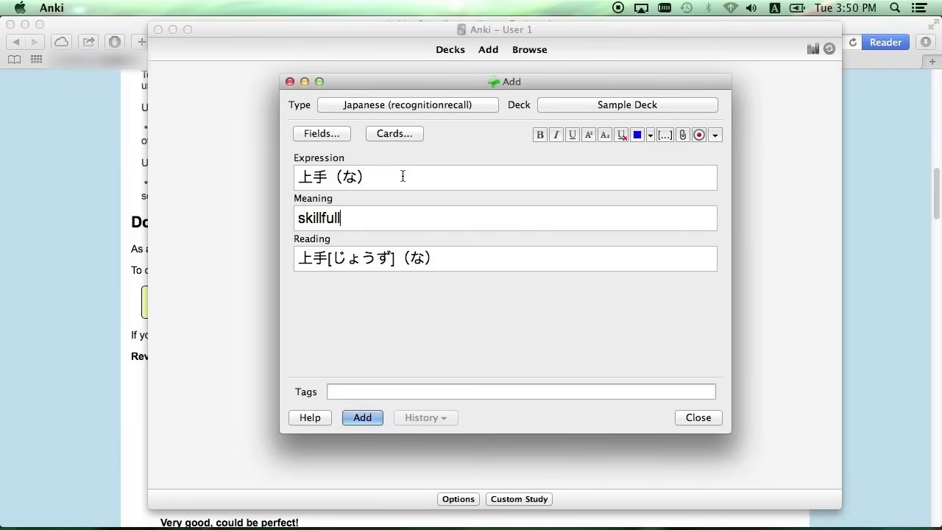
pyautogui.write('; good at... (')
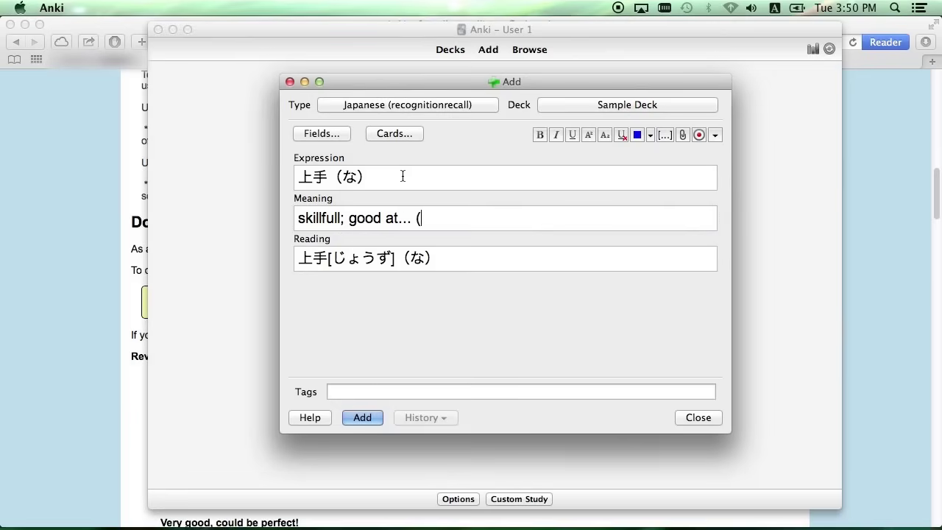
pyautogui.press('super+space')
pyautogui.press('BackSpace')
pyautogui.write('()')
pyautogui.press('BackSpace')
pyautogui.press('BackSpace')
pyautogui.write('(')
pyautogui.write('〜が')
pyautogui.write(')')
pyautogui.hotkey('ctrl', 'space')
# Tag the note 7, add it to Sample Deck, and close the Add dialog.
pyautogui.click(340, 387)
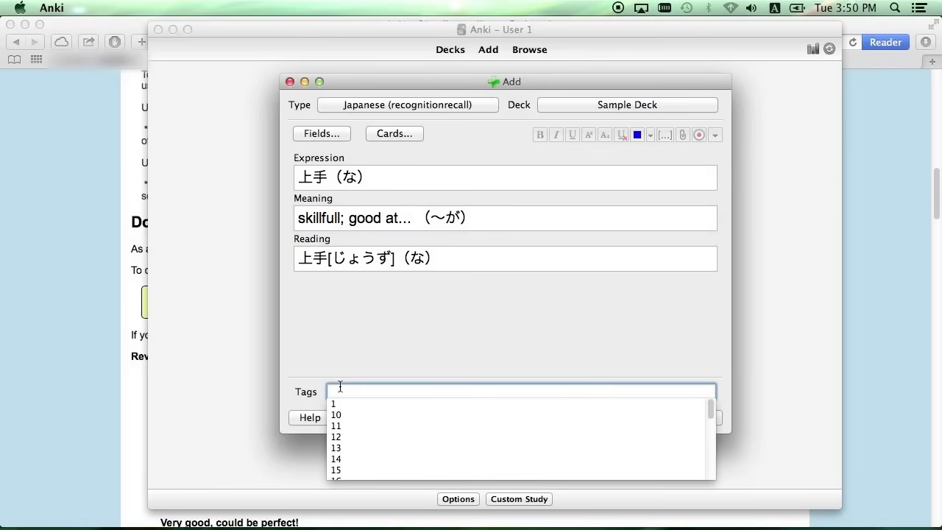
pyautogui.write('7')
pyautogui.click(338, 402)
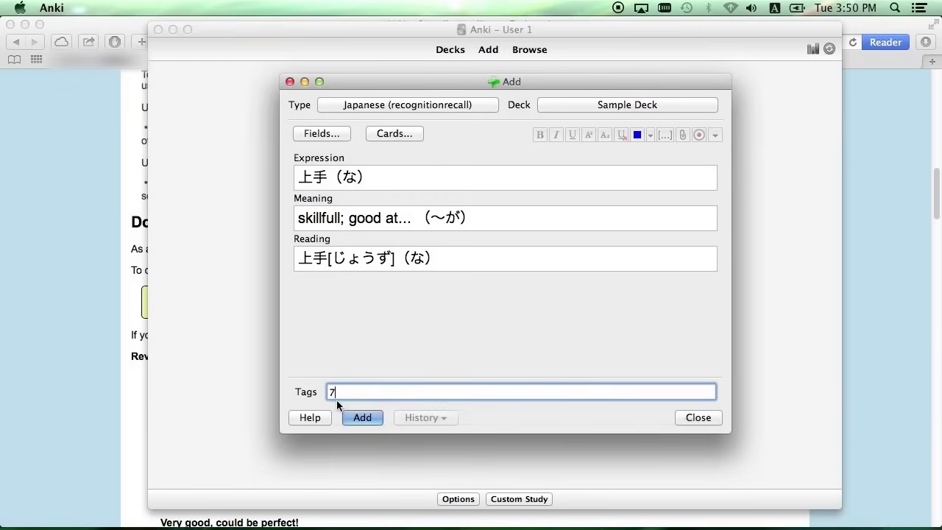
pyautogui.click(364, 418)
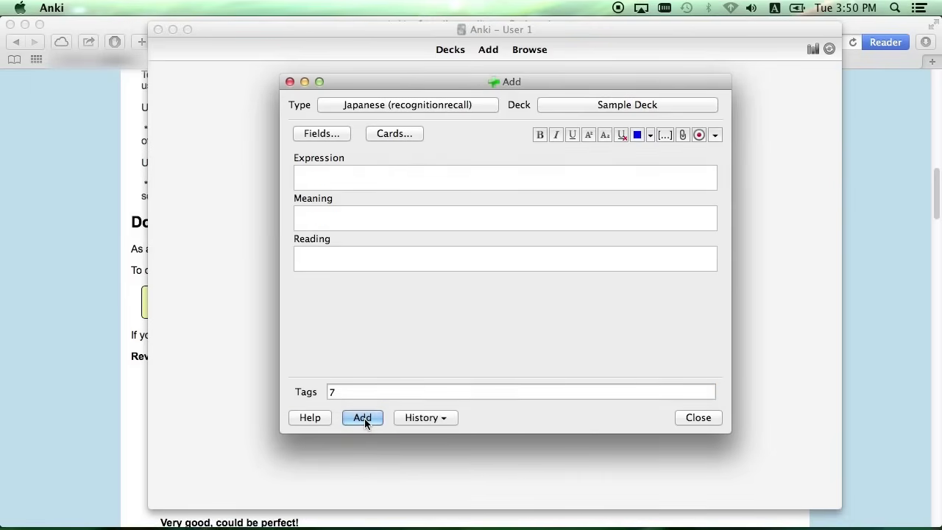
pyautogui.click(701, 418)
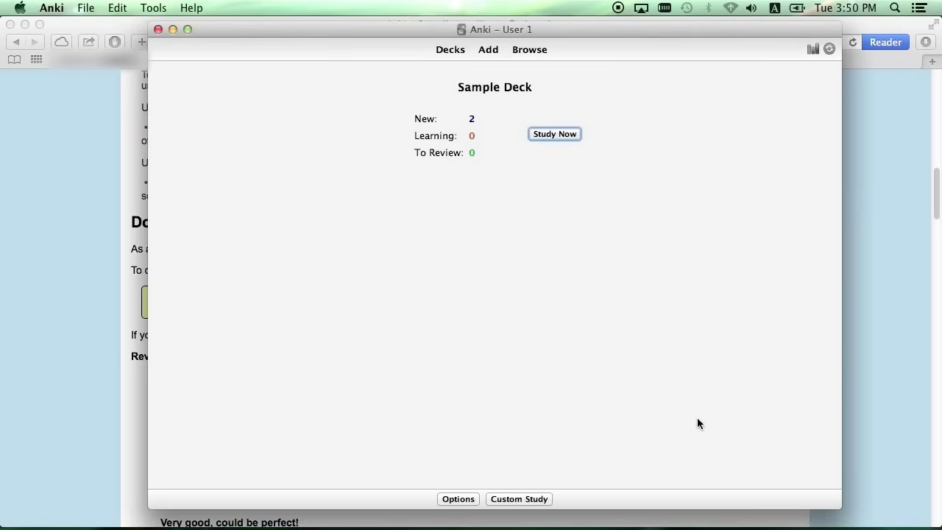
# Study the 上手（な） card in Sample Deck, reveal its answer, and rate it Easy.
pyautogui.click(533, 327)
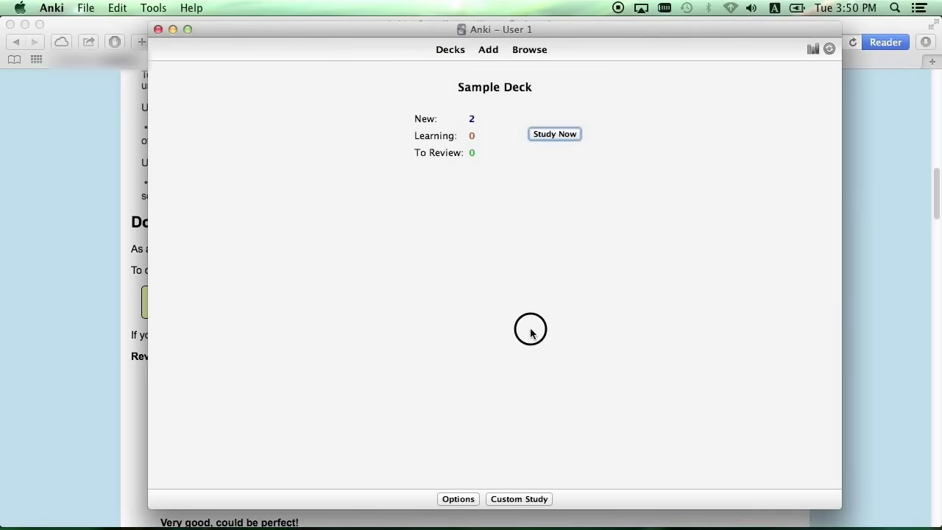
pyautogui.click(556, 135)
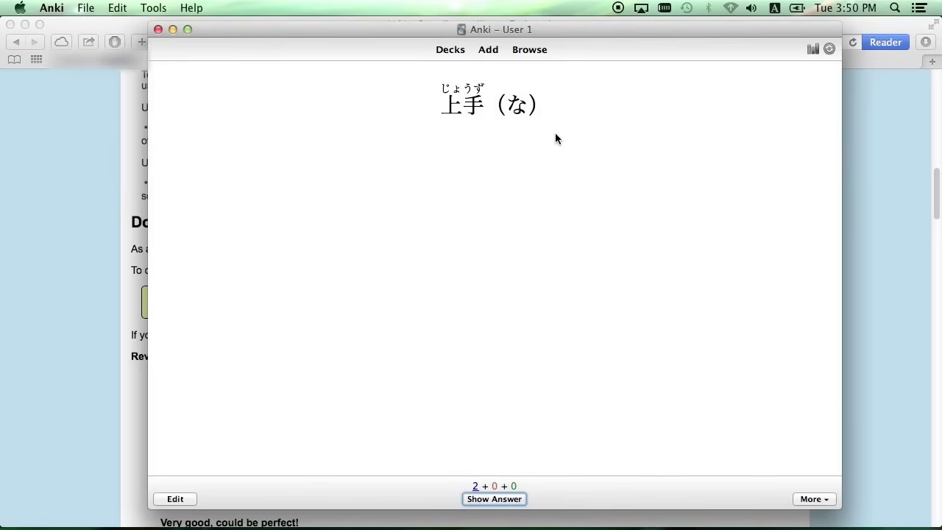
pyautogui.moveTo(434, 87); pyautogui.dragTo(483, 87)
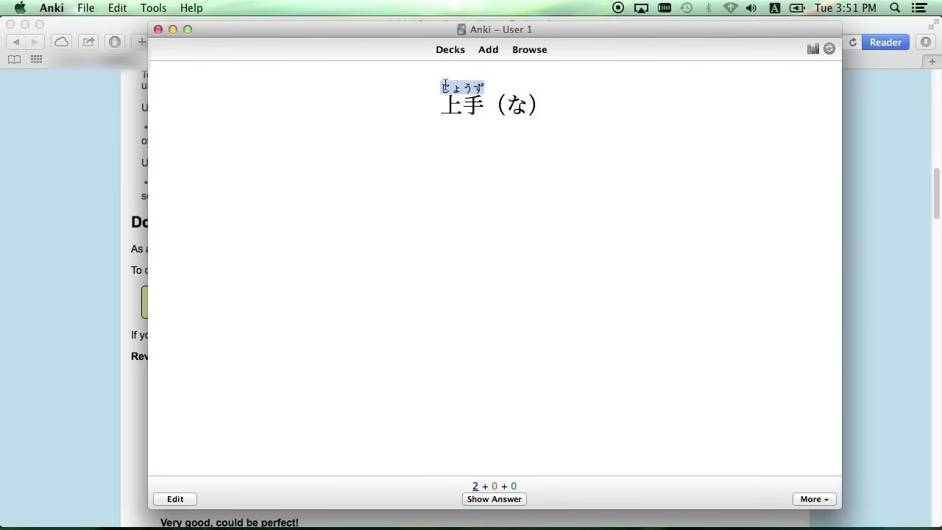
pyautogui.click(446, 122)
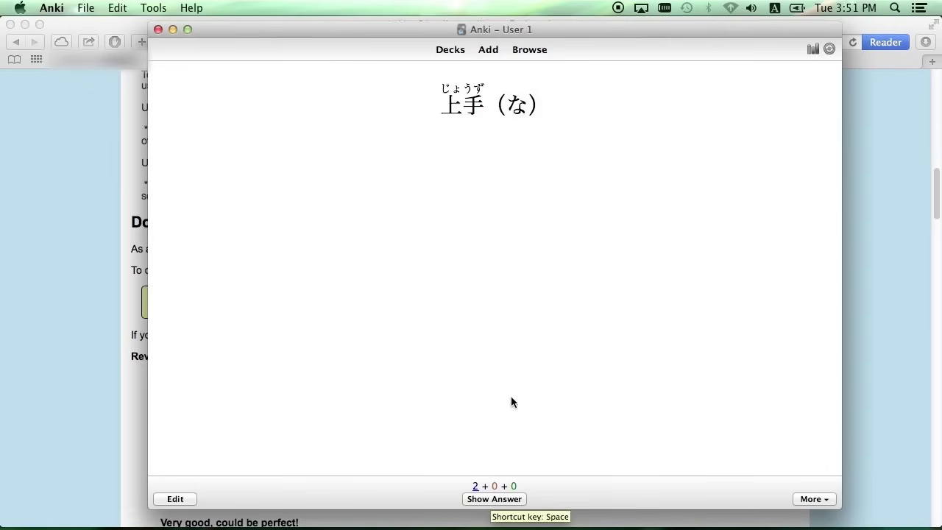
pyautogui.press('space')
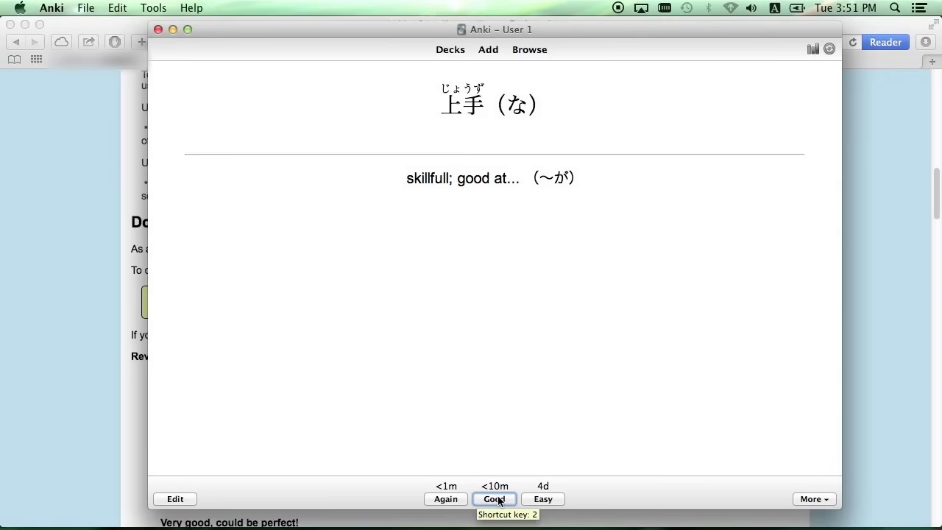
pyautogui.click(545, 500)
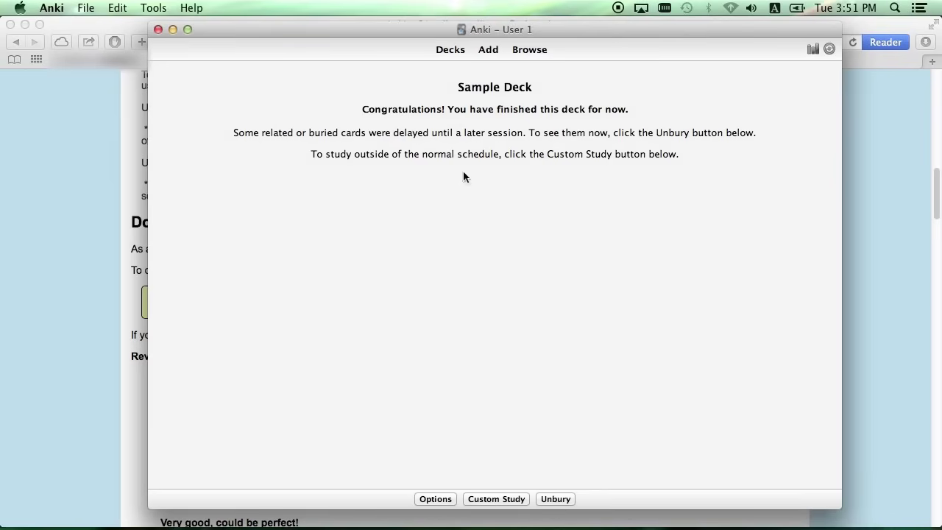
# Start a Genki Vocabulary custom study by card state or tag, in random cram mode.
pyautogui.click(450, 51)
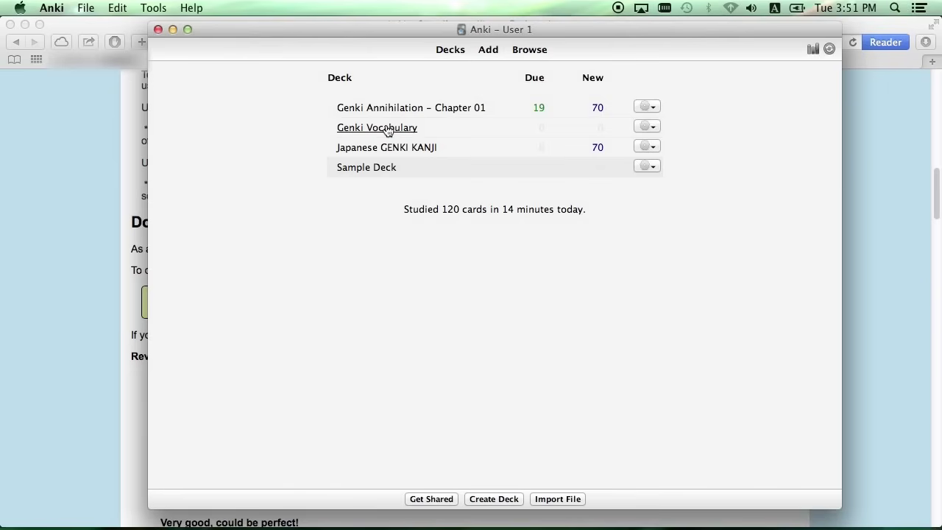
pyautogui.click(387, 129)
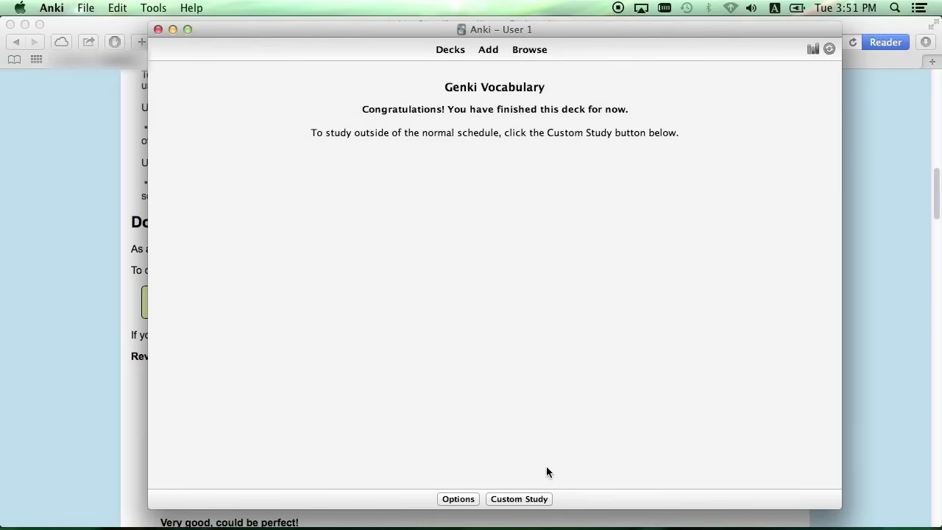
pyautogui.click(512, 500)
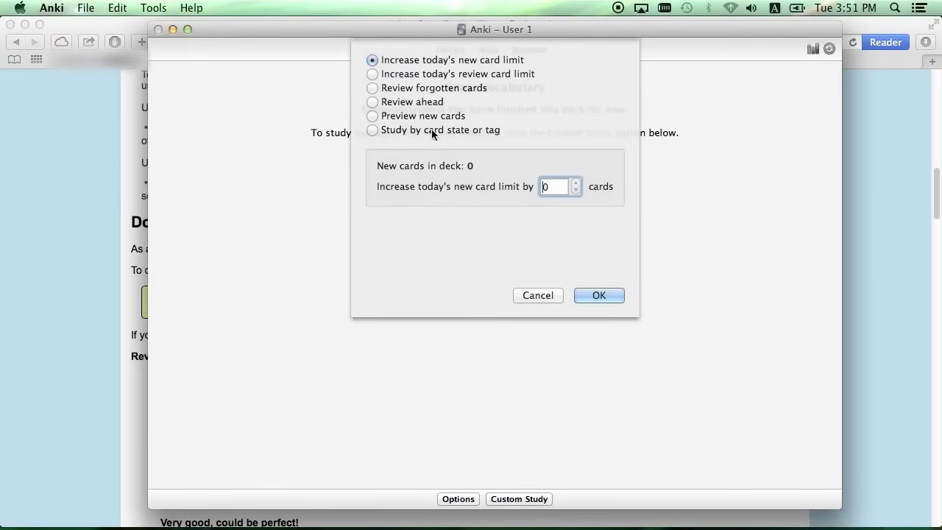
pyautogui.click(433, 131)
pyautogui.click(428, 217)
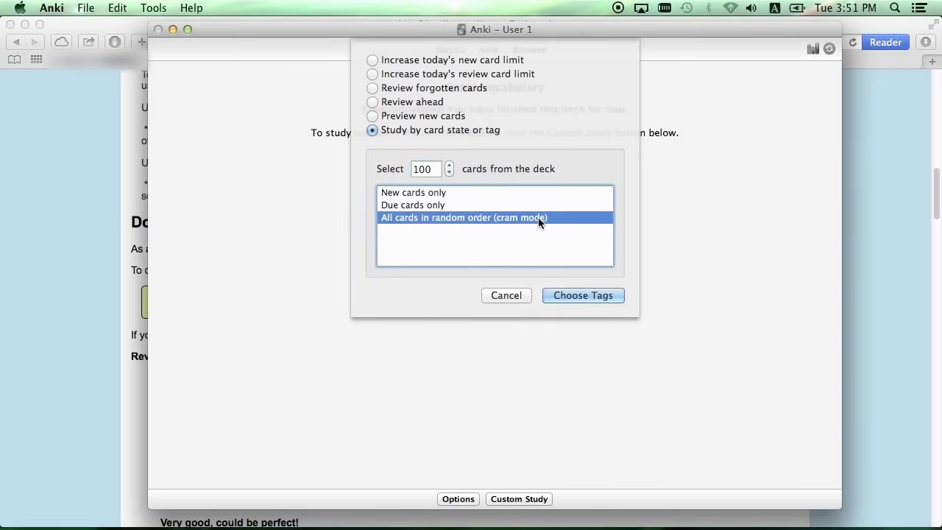
# Exclude every tag except 7 and confirm, creating a 54-card session.
pyautogui.click(559, 295)
pyautogui.moveTo(634, 274); pyautogui.dragTo(631, 324)
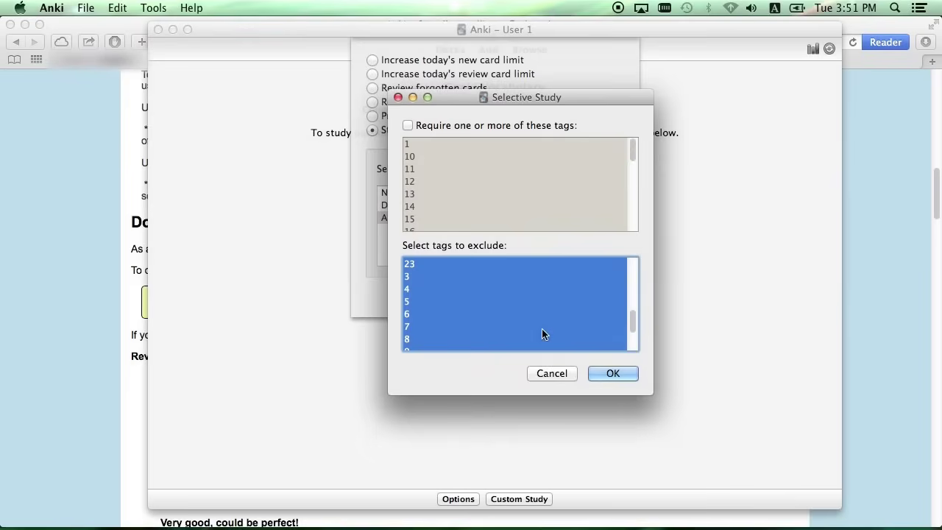
pyautogui.keyDown('super'); pyautogui.click(522, 328); pyautogui.keyUp('super')
pyautogui.moveTo(511, 318); pyautogui.dragTo(414, 317)
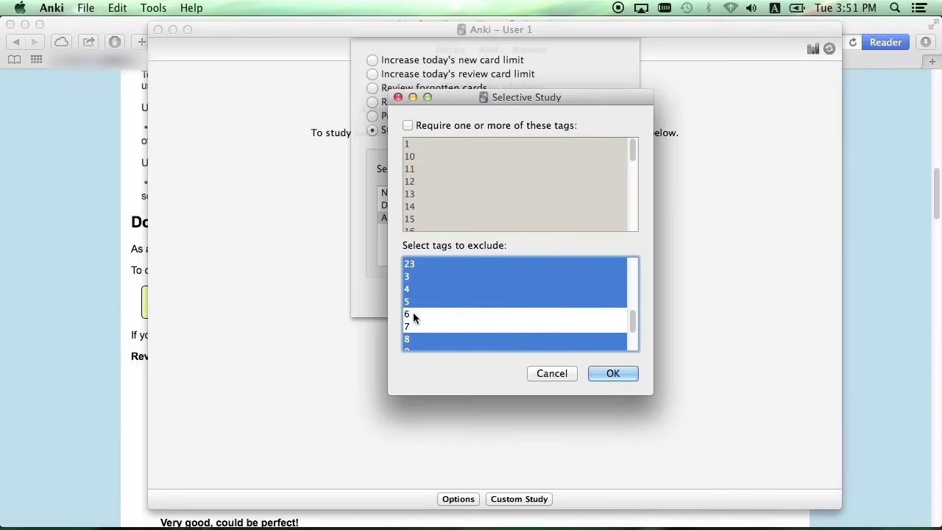
pyautogui.keyDown('super'); pyautogui.click(414, 315); pyautogui.keyUp('super')
pyautogui.moveTo(630, 327)
pyautogui.mouseDown()
pyautogui.moveTo(633, 340)
pyautogui.moveTo(629, 288)
pyautogui.moveTo(636, 335)
pyautogui.mouseUp()
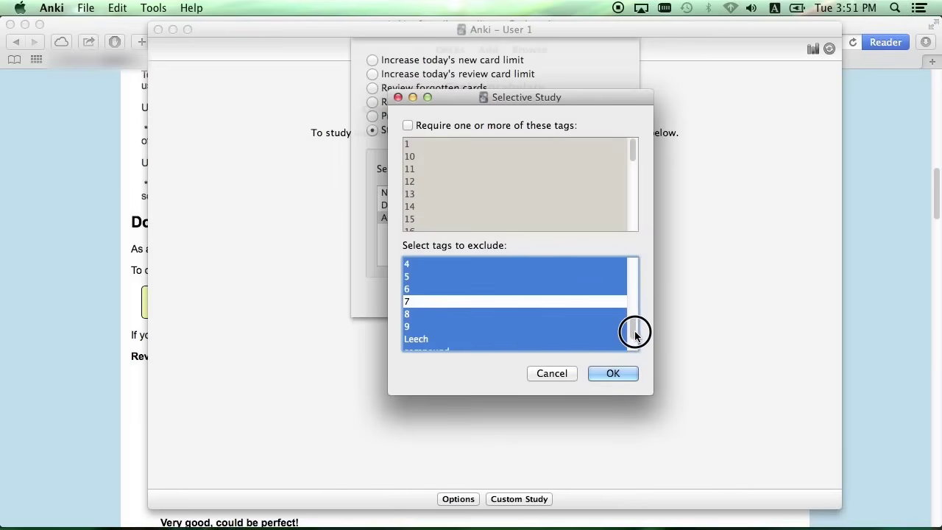
pyautogui.click(611, 373)
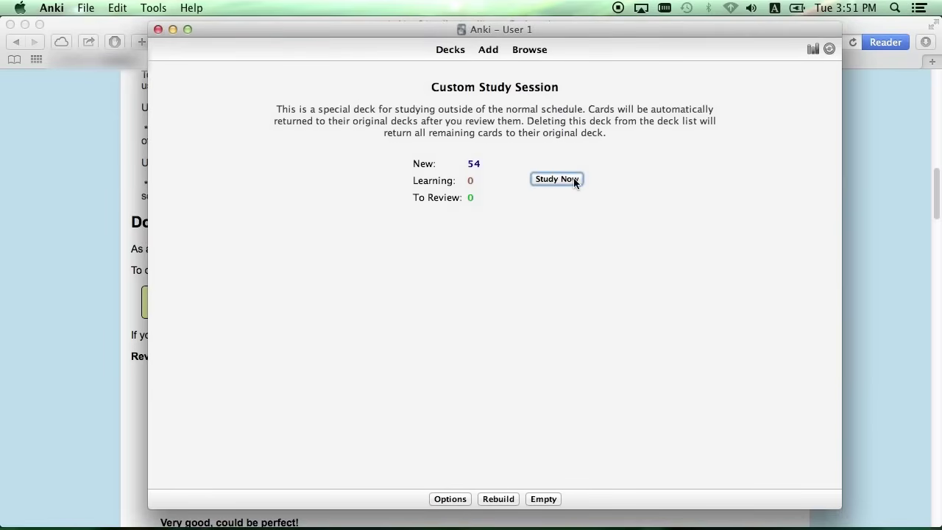
# Start the tag-7 session, rate 兄弟 and convenience store Good, then return to the deck list.
pyautogui.click(575, 182)
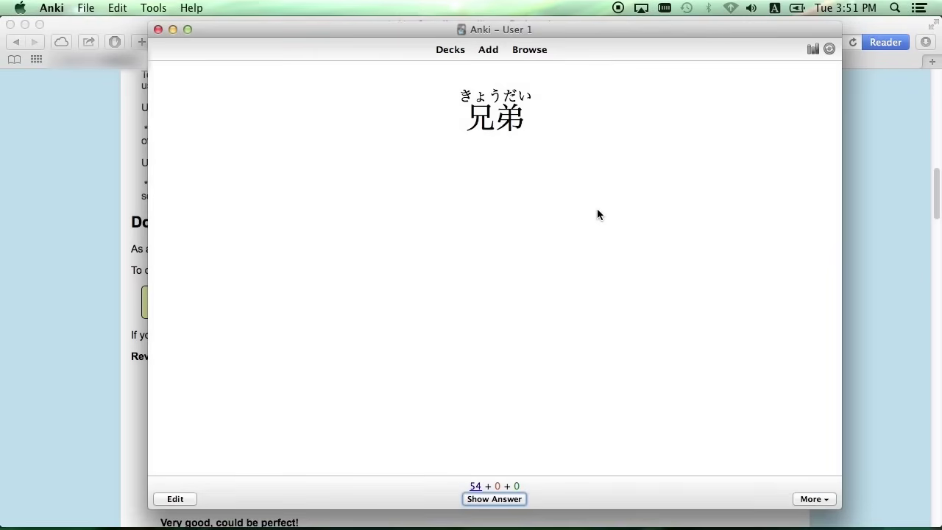
pyautogui.press('space')
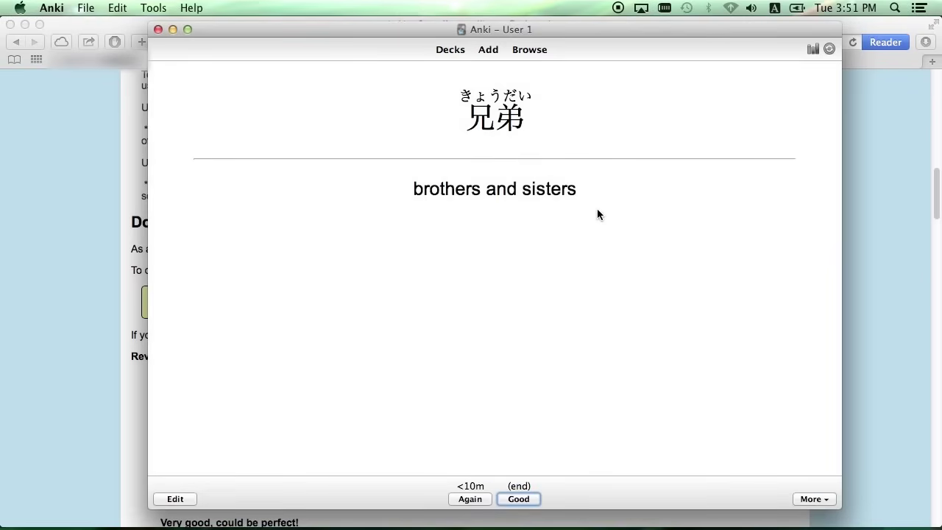
pyautogui.press('space')
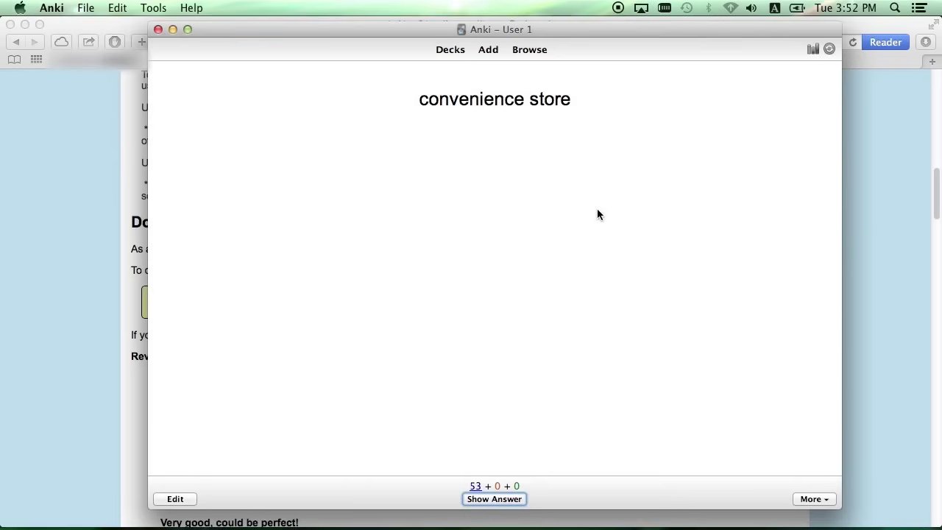
pyautogui.press('space')
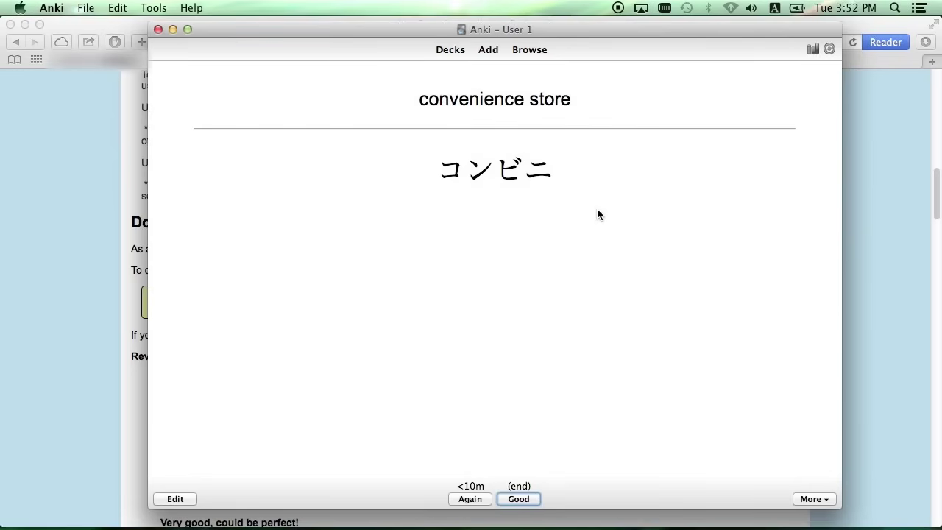
pyautogui.press('space')
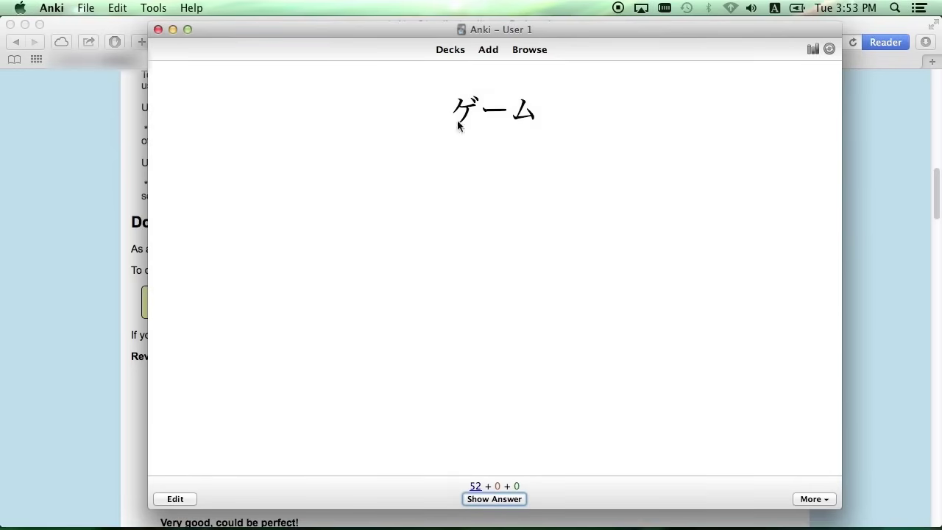
pyautogui.click(445, 51)
pyautogui.click(379, 295)
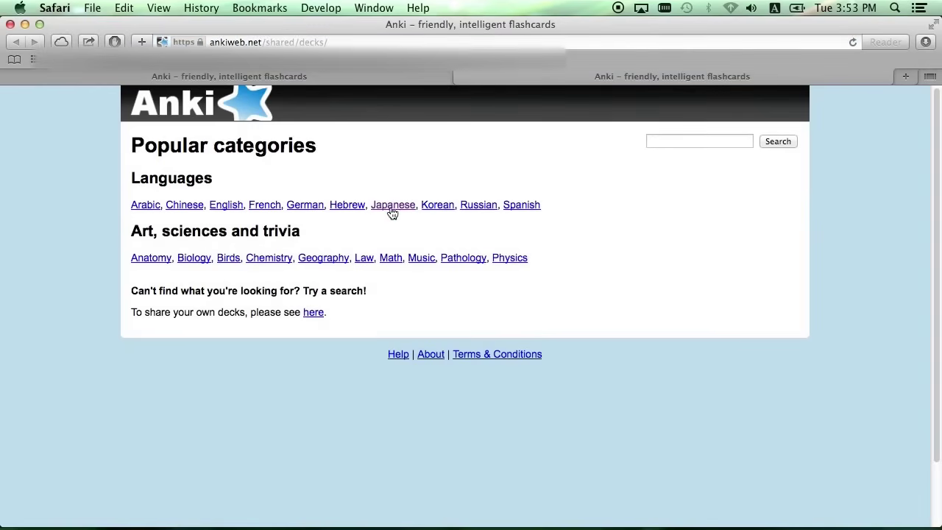
# Browse the Japanese shared decks on AnkiWeb sorted by star rating.
pyautogui.click(392, 206)
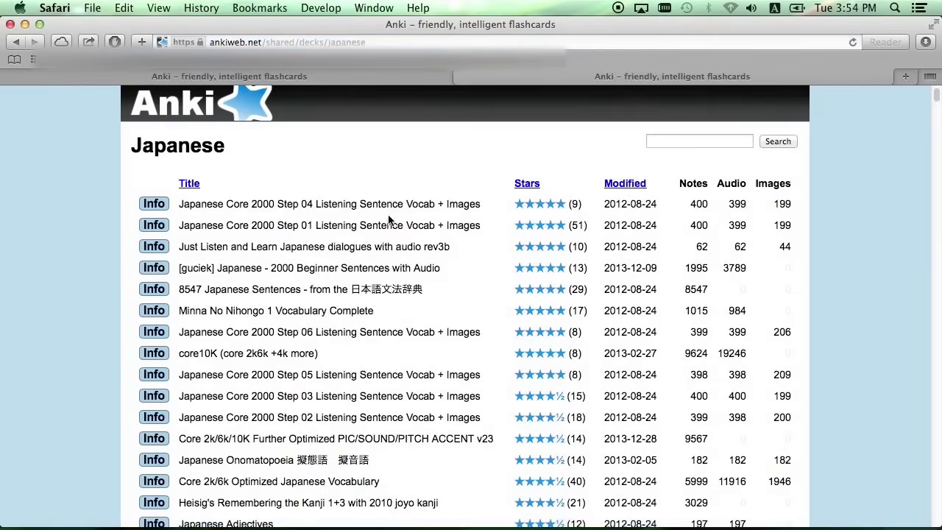
pyautogui.scroll(-1, 390, 206)
pyautogui.click(527, 179)
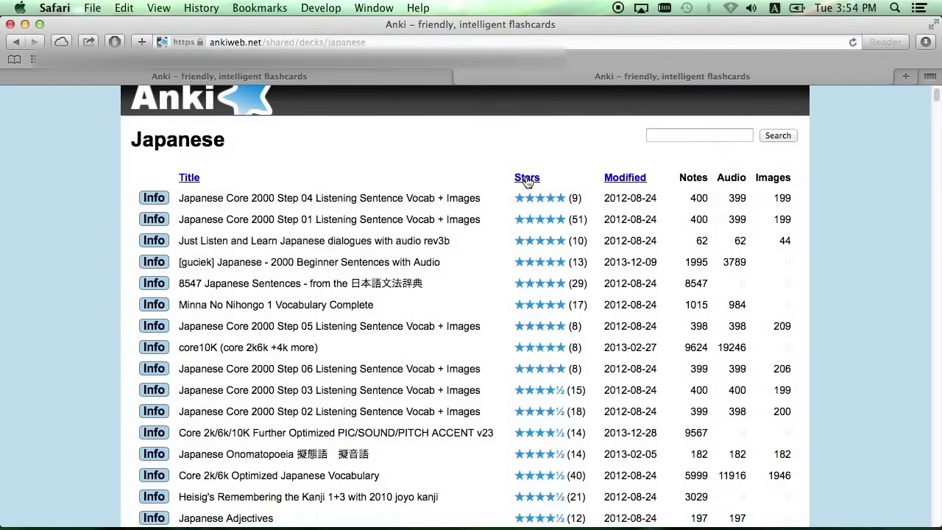
pyautogui.scroll(-5, 536, 212)
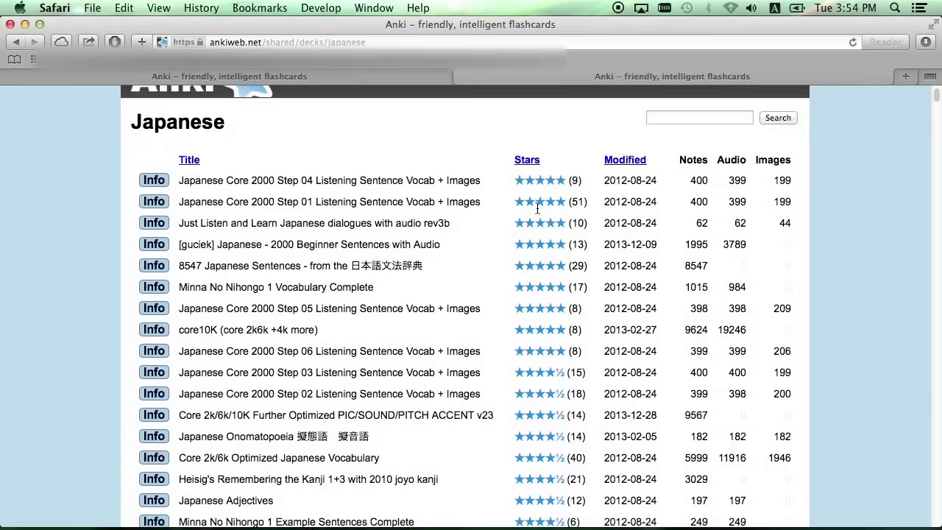
pyautogui.scroll(5, 537, 212)
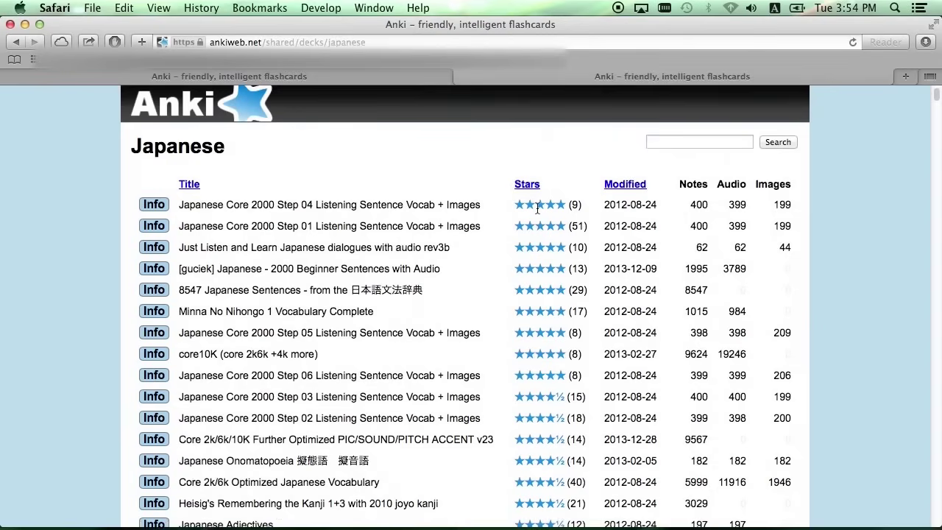
# Search the shared decks for 'genki' using the genki suggestion.
pyautogui.click(696, 142)
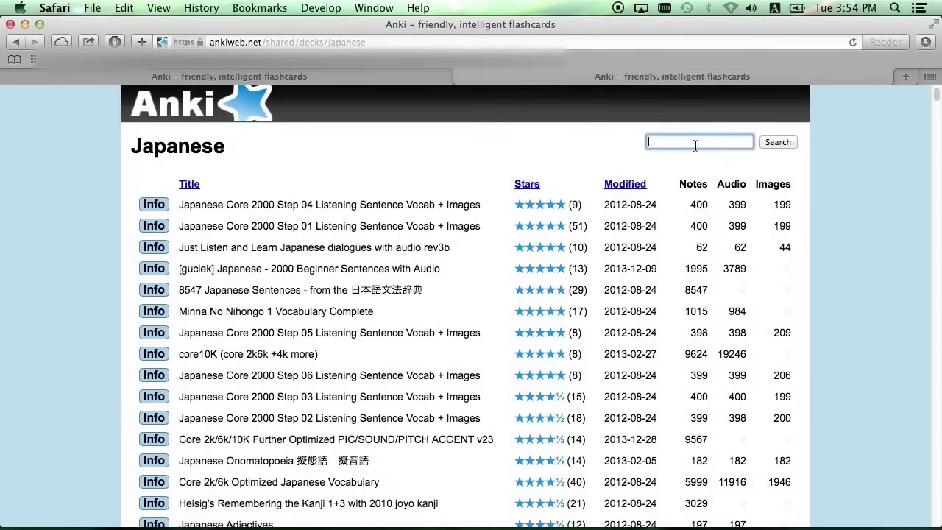
pyautogui.write('genki')
pyautogui.press('Down')
pyautogui.press('Down')
pyautogui.press('Down')
pyautogui.press('Down')
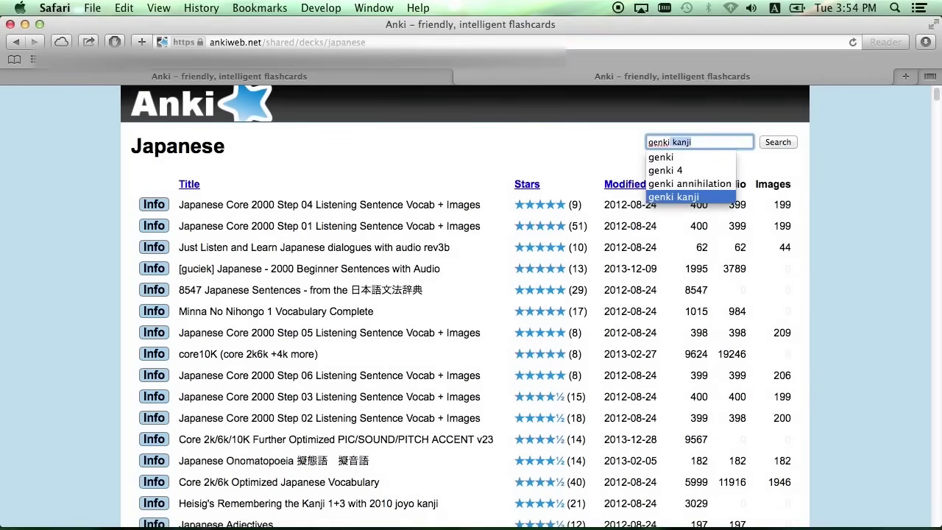
pyautogui.click(683, 157)
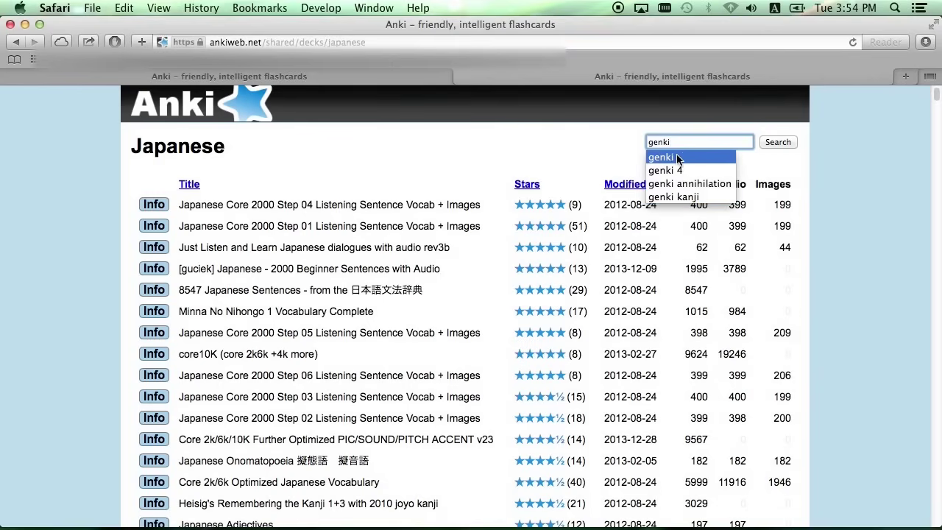
pyautogui.click(778, 143)
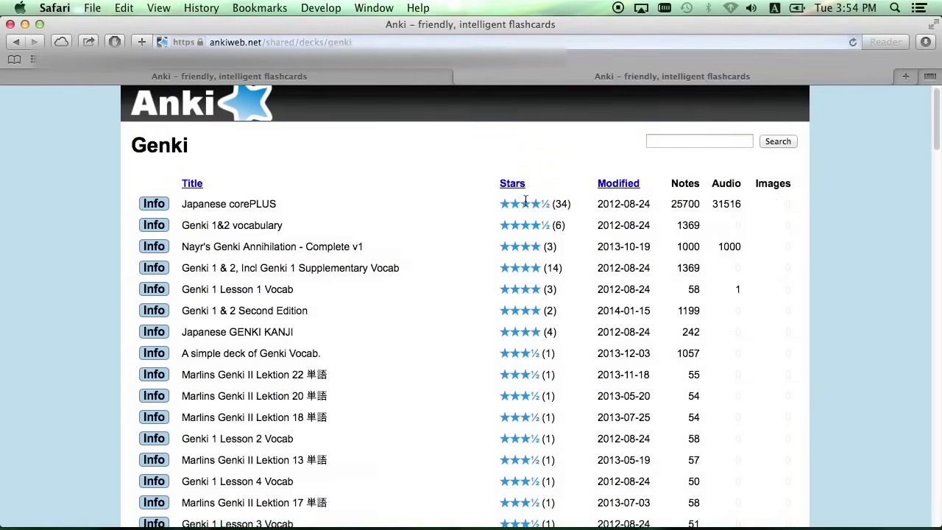
# Open the Genki 1&2 vocabulary deck's info page in a new tab.
pyautogui.scroll(-3, 327, 228)
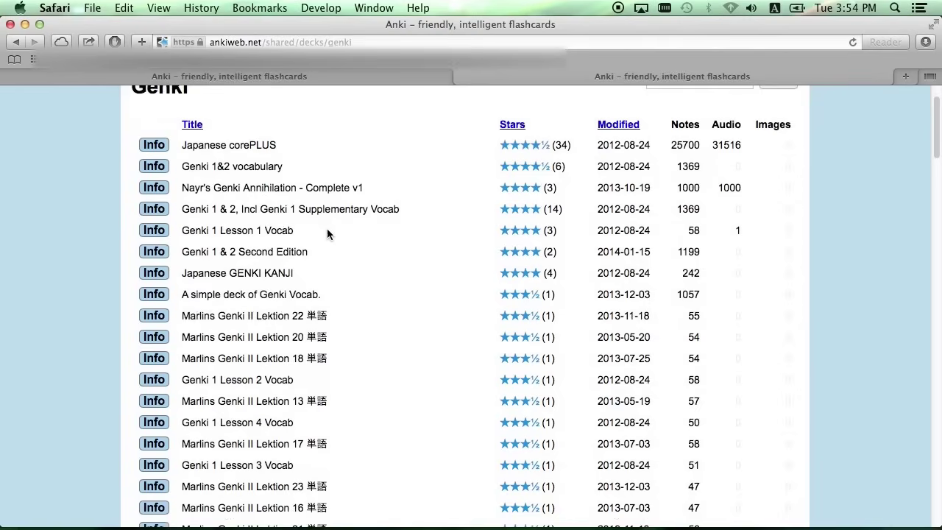
pyautogui.rightClick(156, 165)
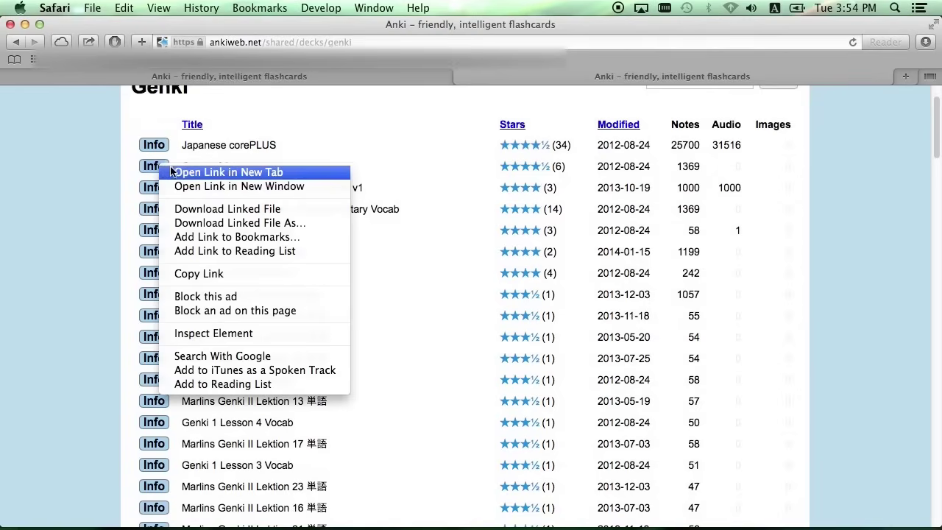
pyautogui.click(174, 170)
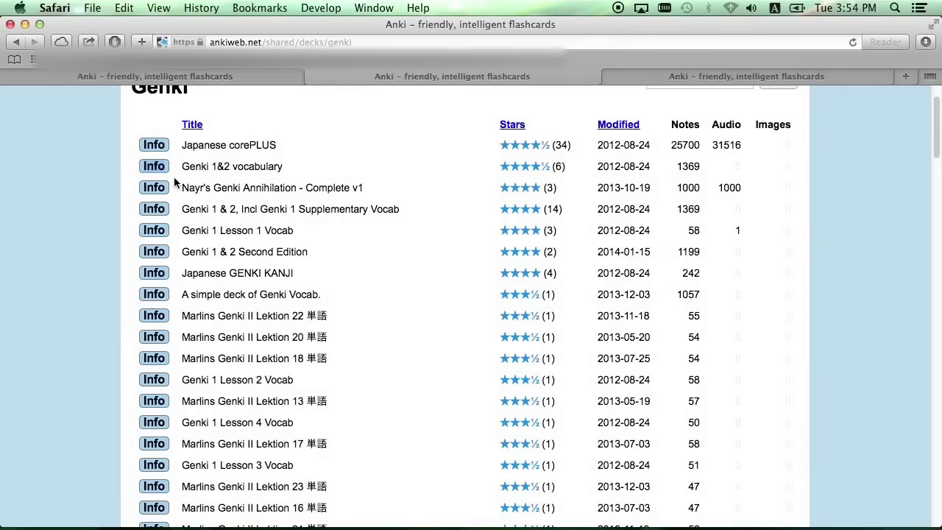
pyautogui.scroll(-1, 276, 199)
pyautogui.click(682, 73)
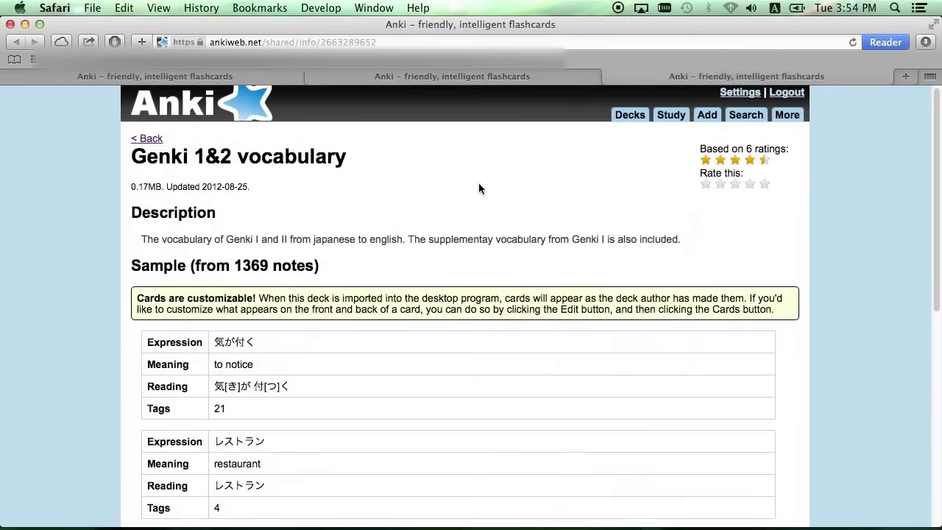
# Download the Genki 1&2 vocabulary .apkg and open it from Downloads to import it into Anki.
pyautogui.scroll(-3, 425, 216)
pyautogui.scroll(1, 424, 215)
pyautogui.scroll(-10, 425, 215)
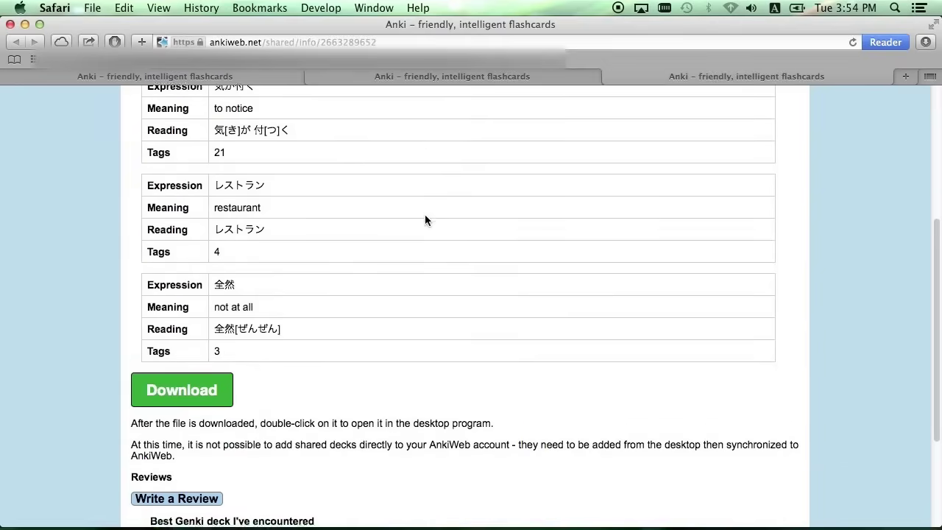
pyautogui.click(173, 283)
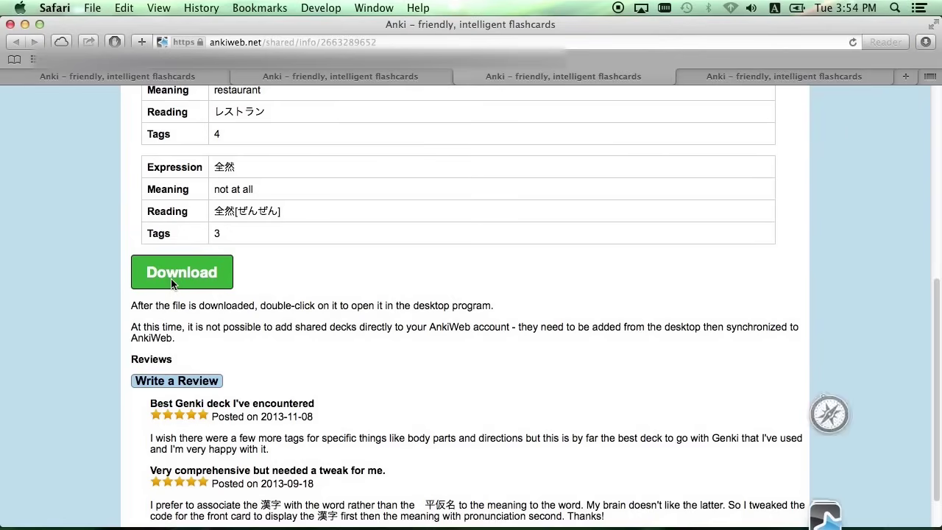
pyautogui.moveTo(825, 524)
pyautogui.click(825, 493)
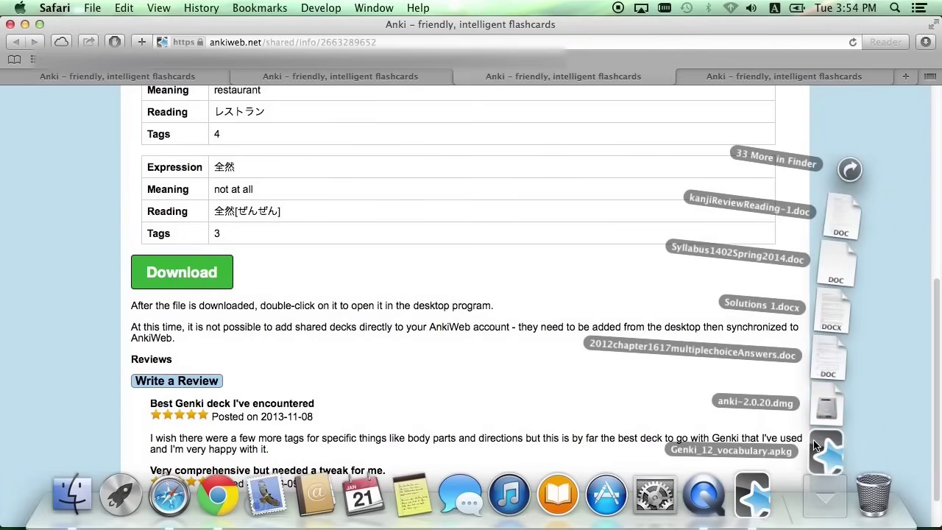
pyautogui.click(827, 452)
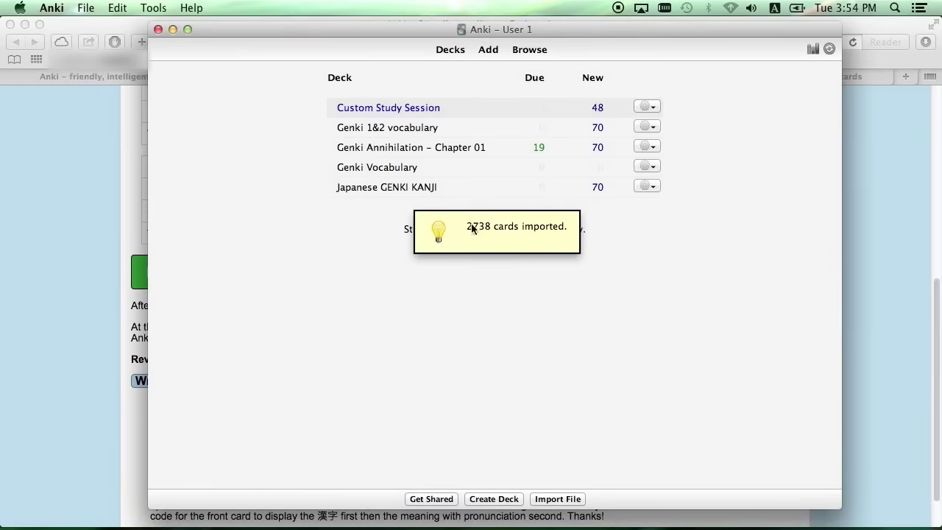
# Start a Custom Study on Genki 1&2 vocabulary by card state or tag, all cards in random order.
pyautogui.click(394, 127)
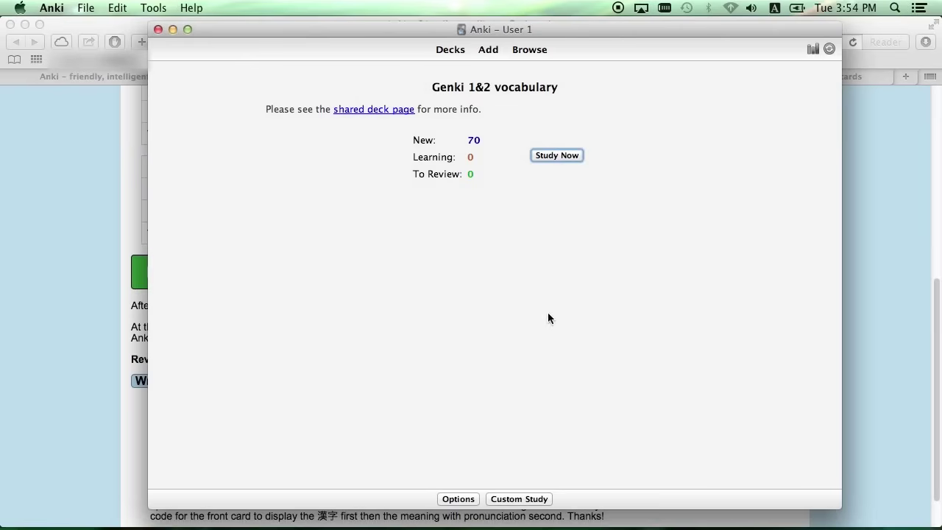
pyautogui.click(519, 499)
pyautogui.click(433, 132)
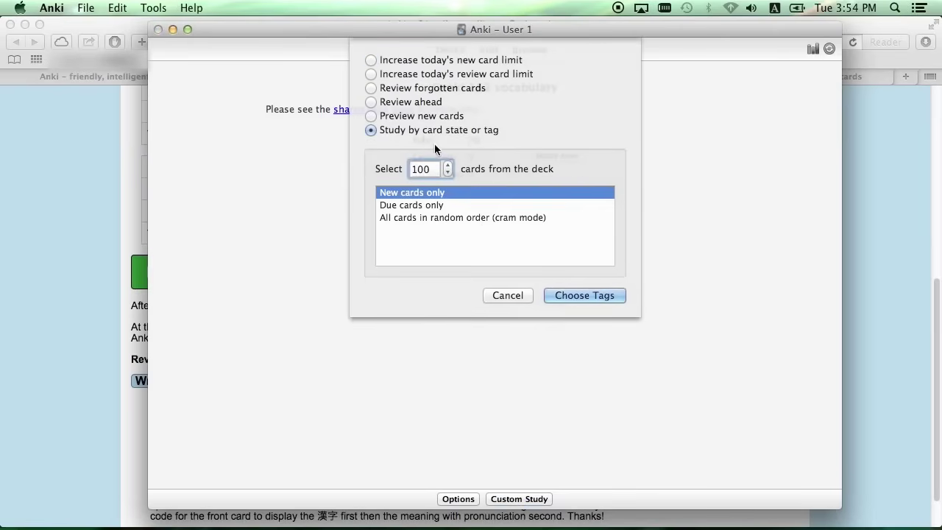
pyautogui.click(471, 218)
pyautogui.click(580, 295)
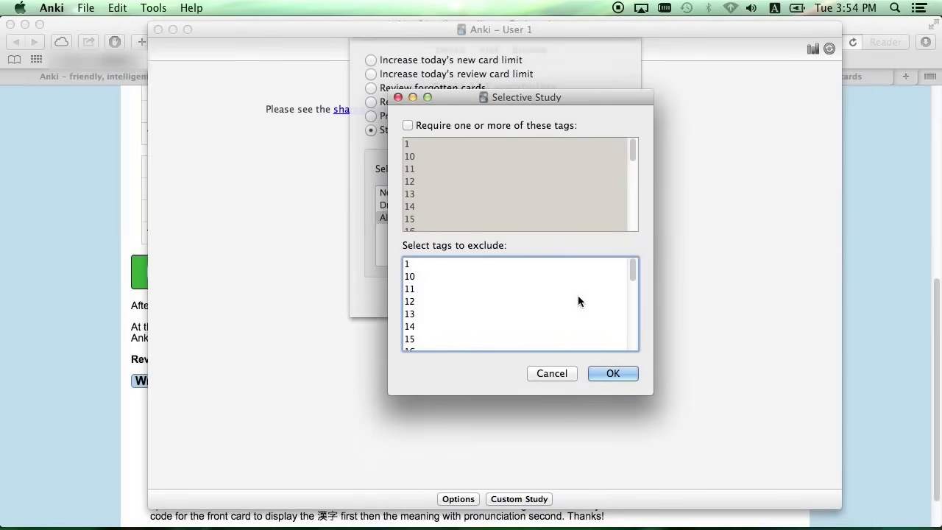
# Select the tags to exclude and build the 100-card custom session.
pyautogui.moveTo(580, 265); pyautogui.dragTo(431, 339)
pyautogui.scroll(1, 441, 309)
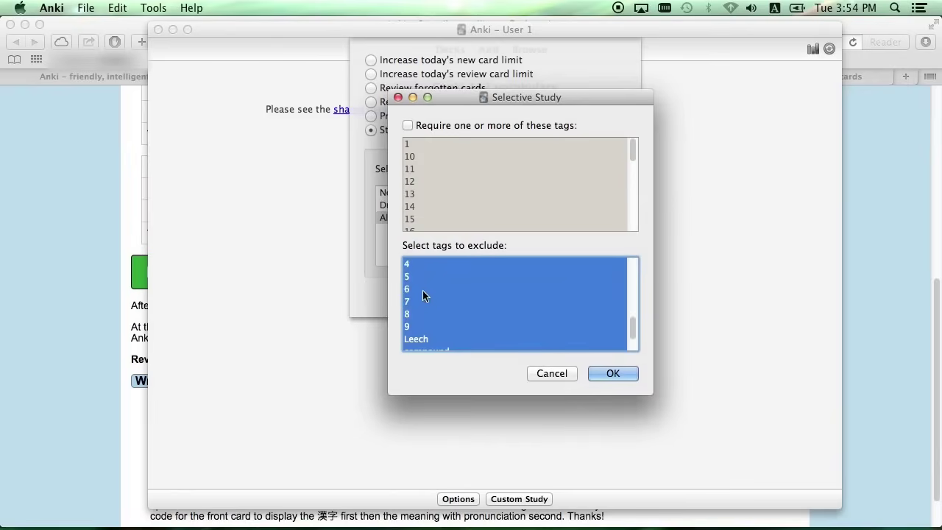
pyautogui.keyDown('super'); pyautogui.click(423, 300); pyautogui.keyUp('super')
pyautogui.click(610, 374)
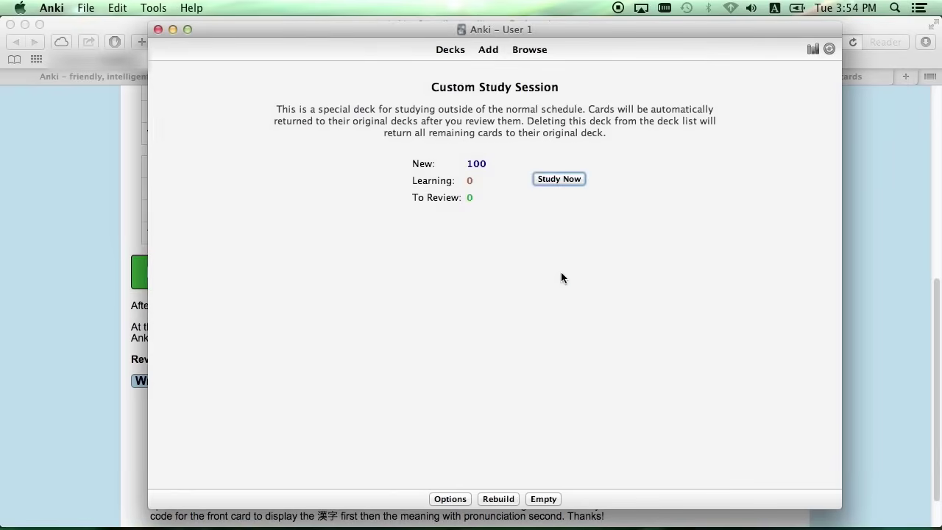
# Start the Genki custom session and grade four cards, including かっこいい, かぶる and もちろん, Good.
pyautogui.click(560, 179)
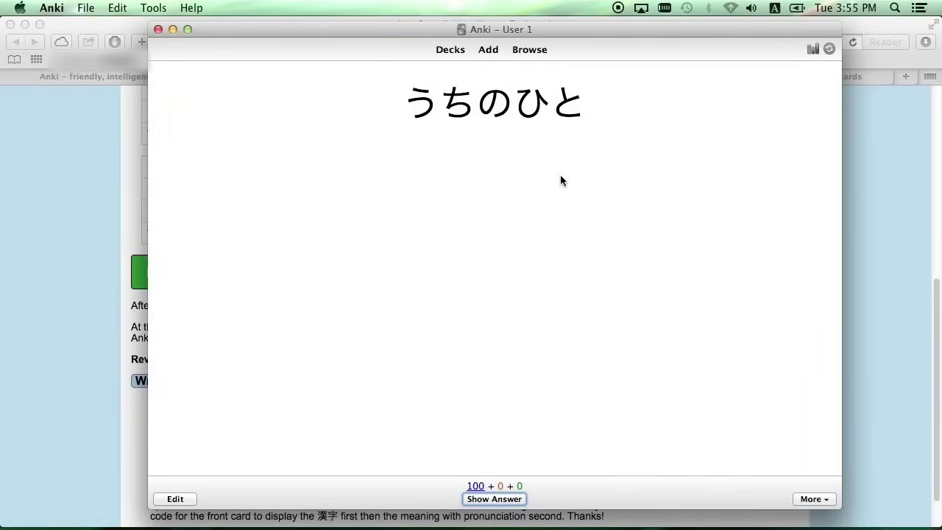
pyautogui.press('space')
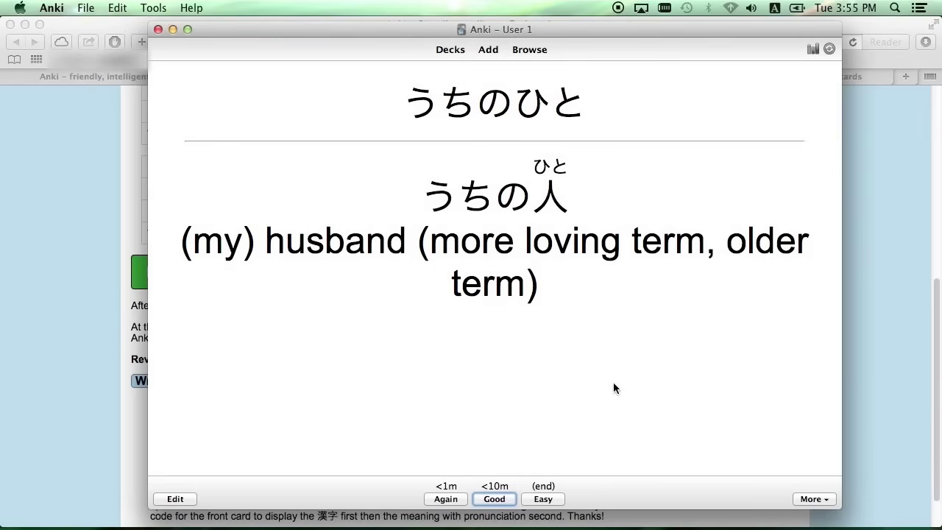
pyautogui.press('space')
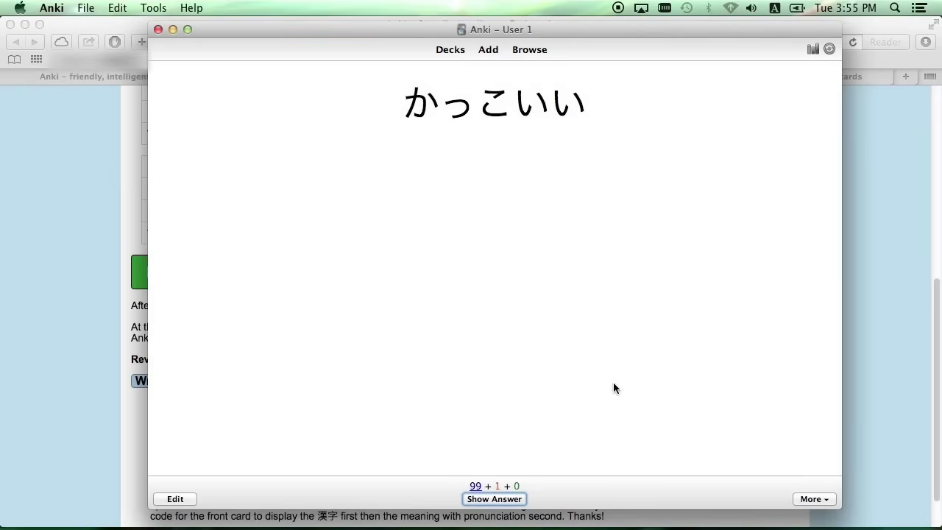
pyautogui.press('space')
pyautogui.press('space')
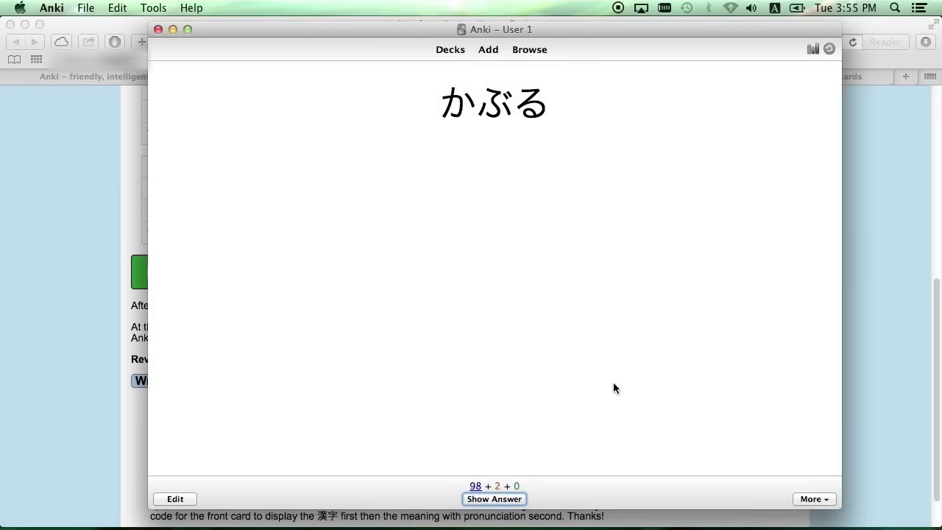
pyautogui.press('space')
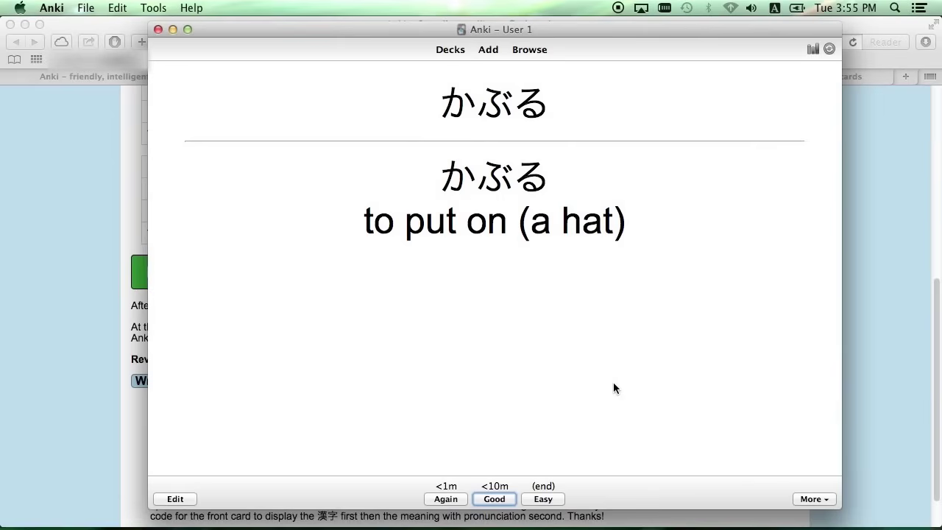
pyautogui.press('space')
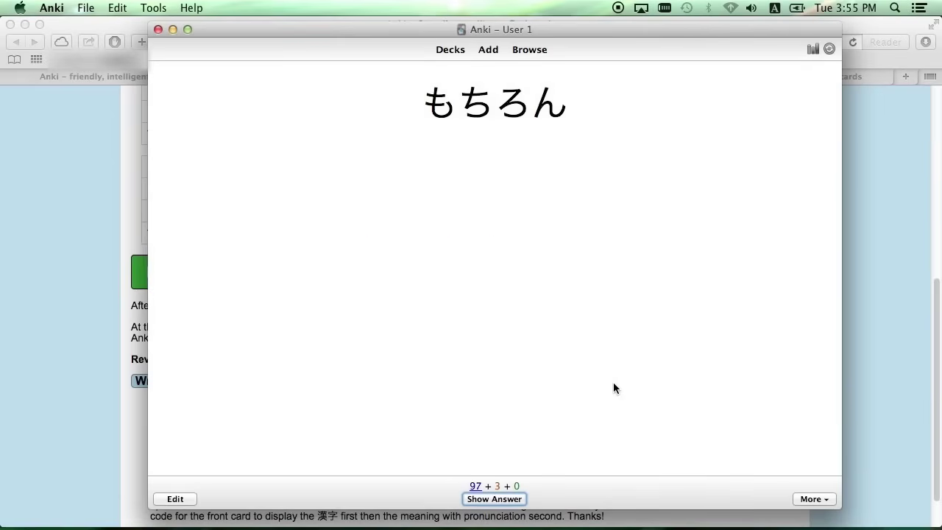
pyautogui.press('space')
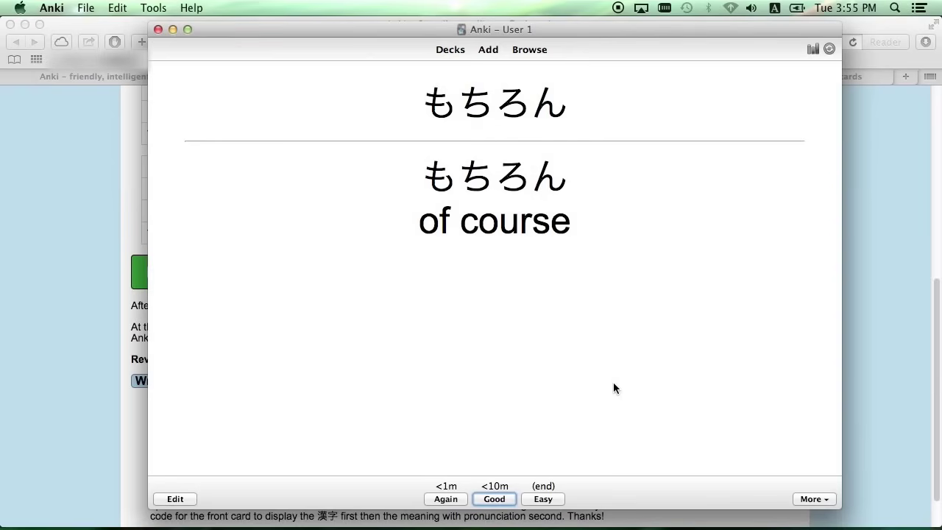
pyautogui.press('space')
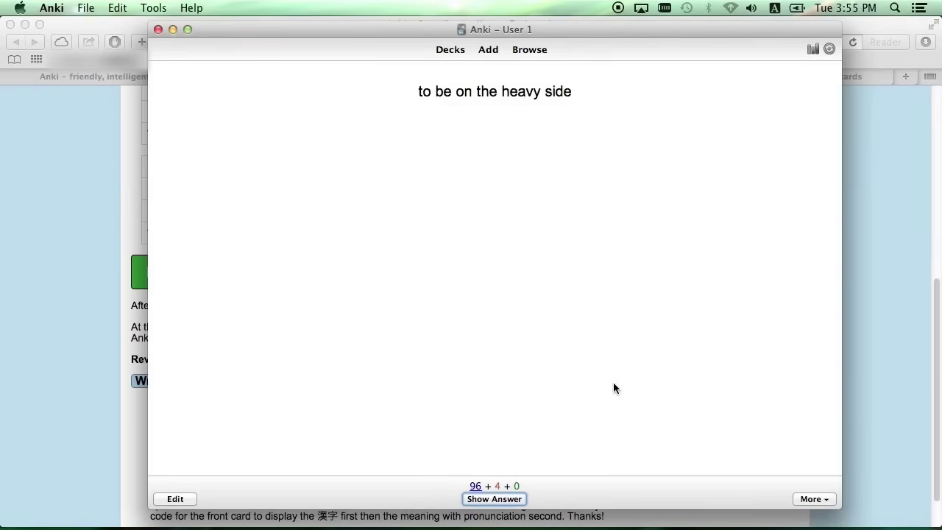